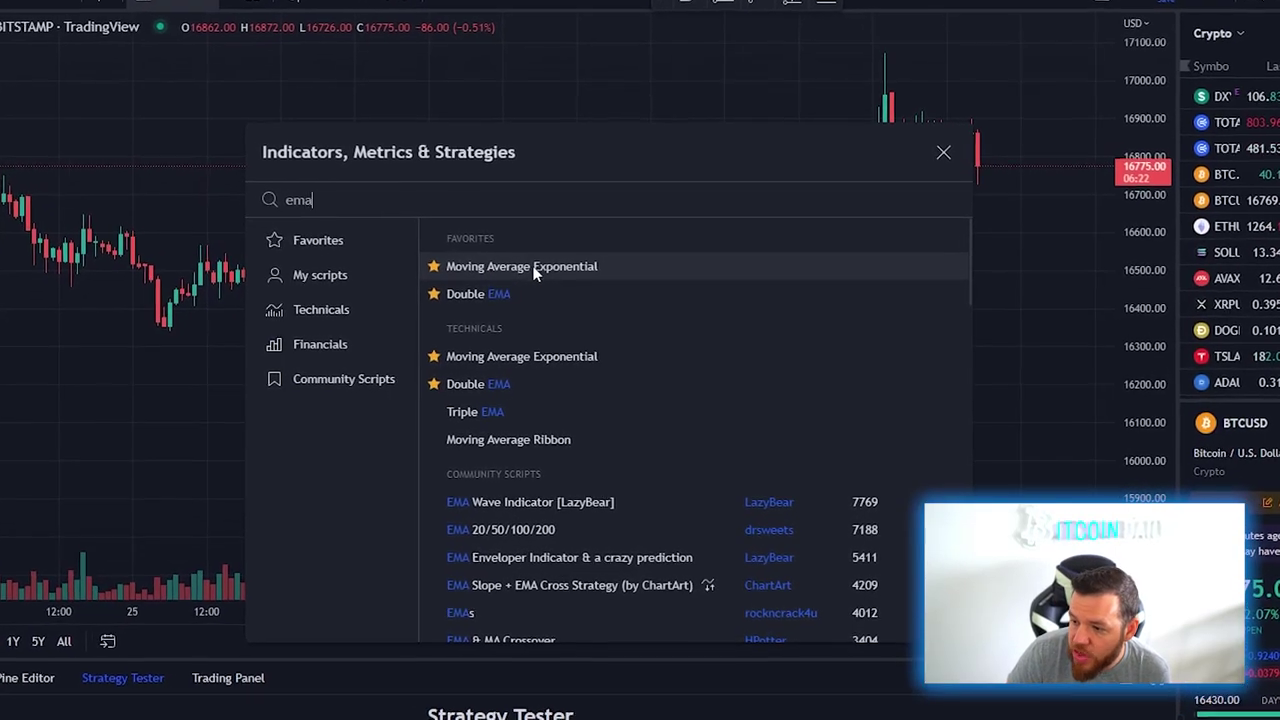
Add a 200-length Exponential Moving Average drawn as a white line at the second thickness
left_click(527, 266)
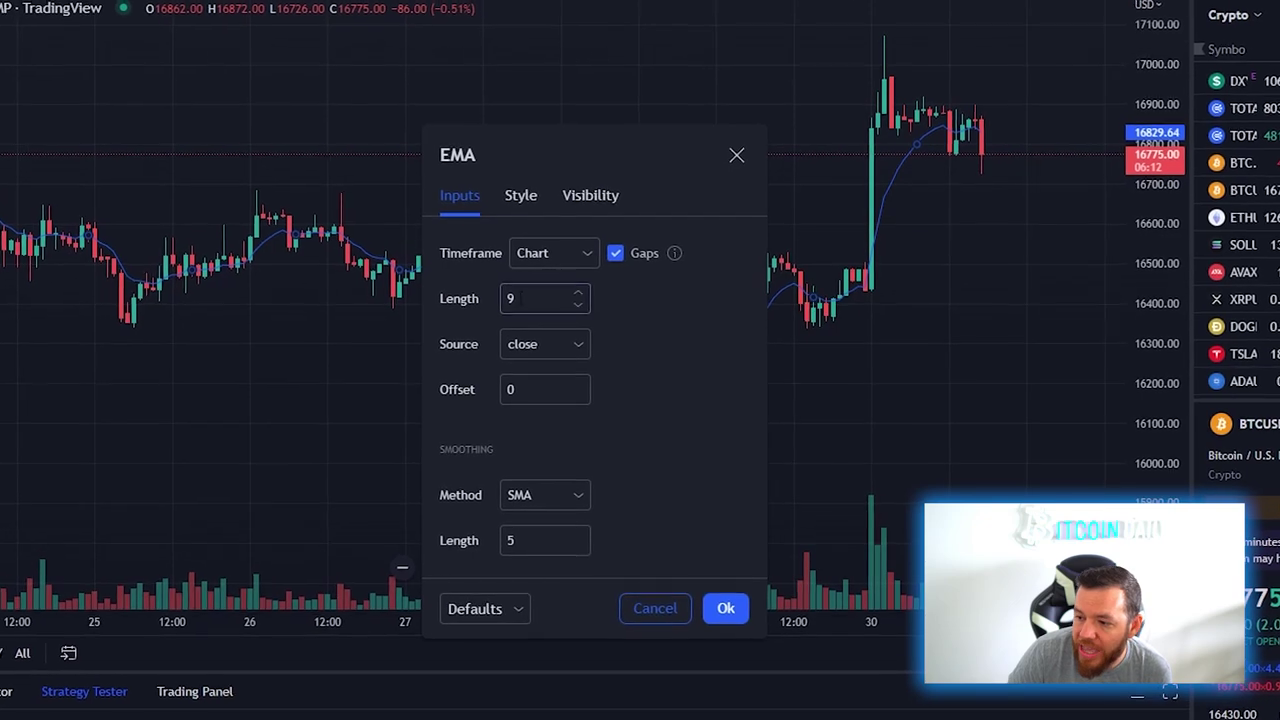
left_click(520, 298)
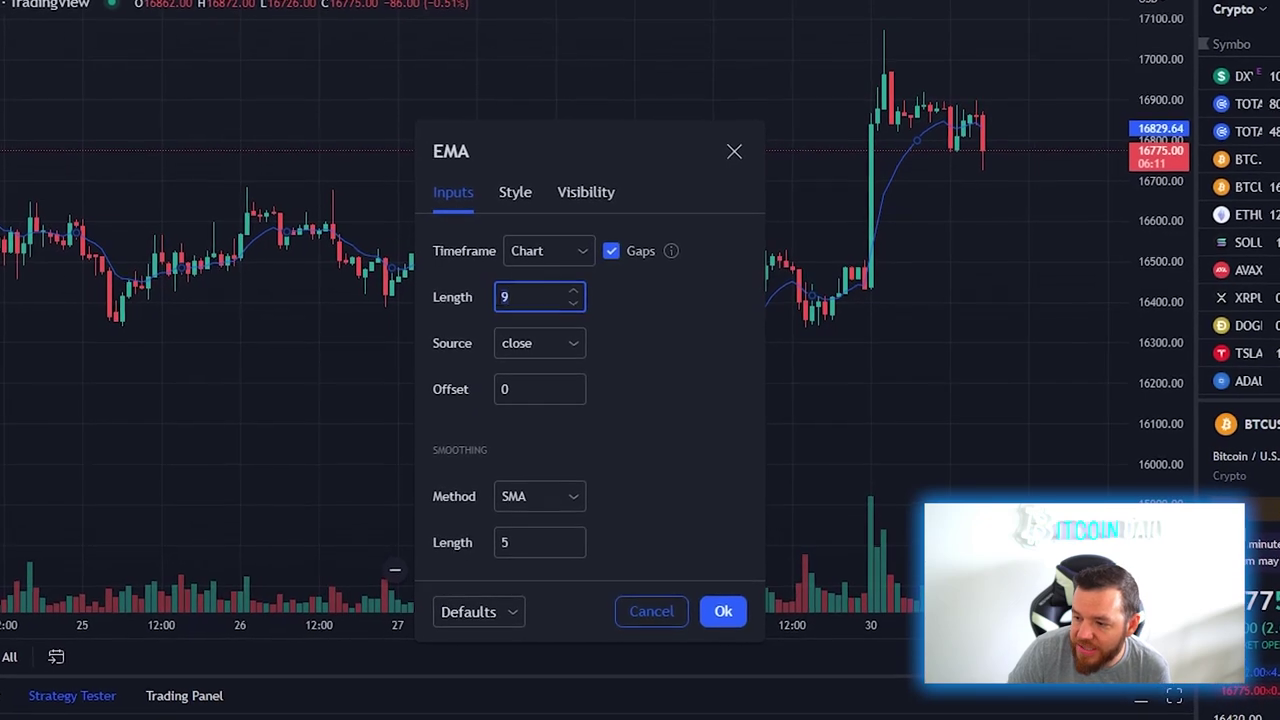
type("200")
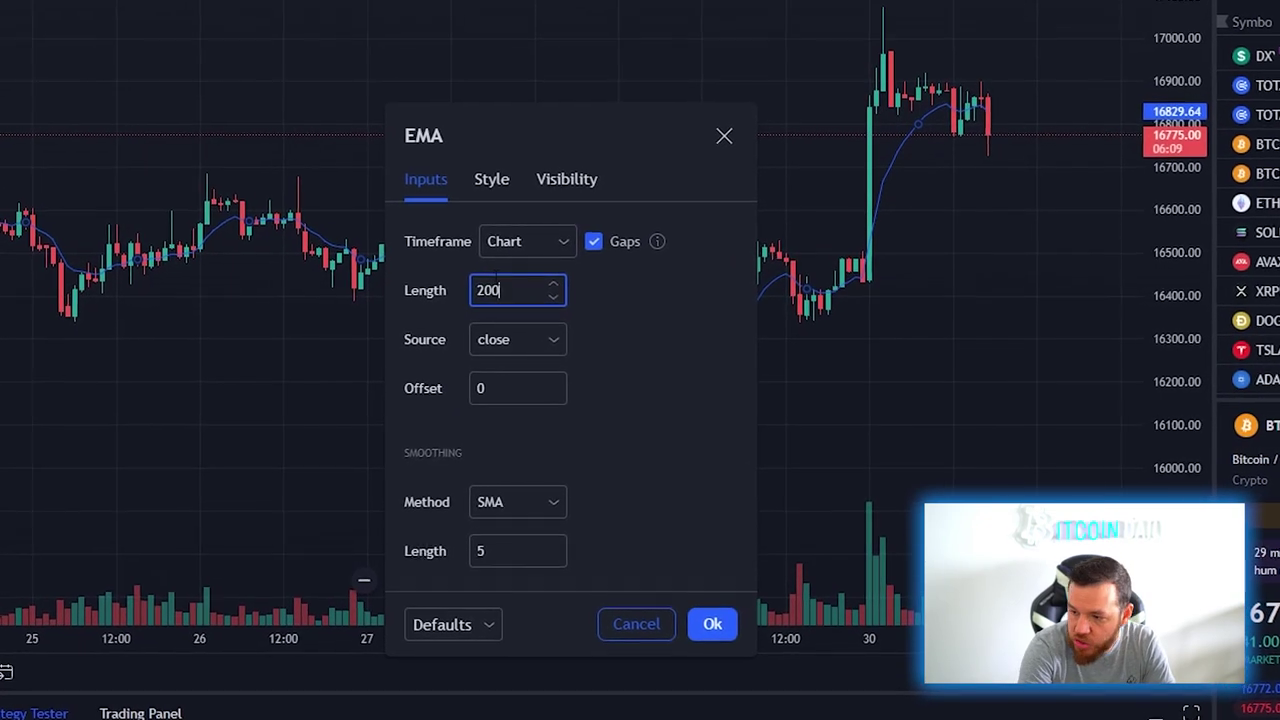
left_click(497, 182)
left_click(550, 235)
left_click(543, 269)
left_click(612, 628)
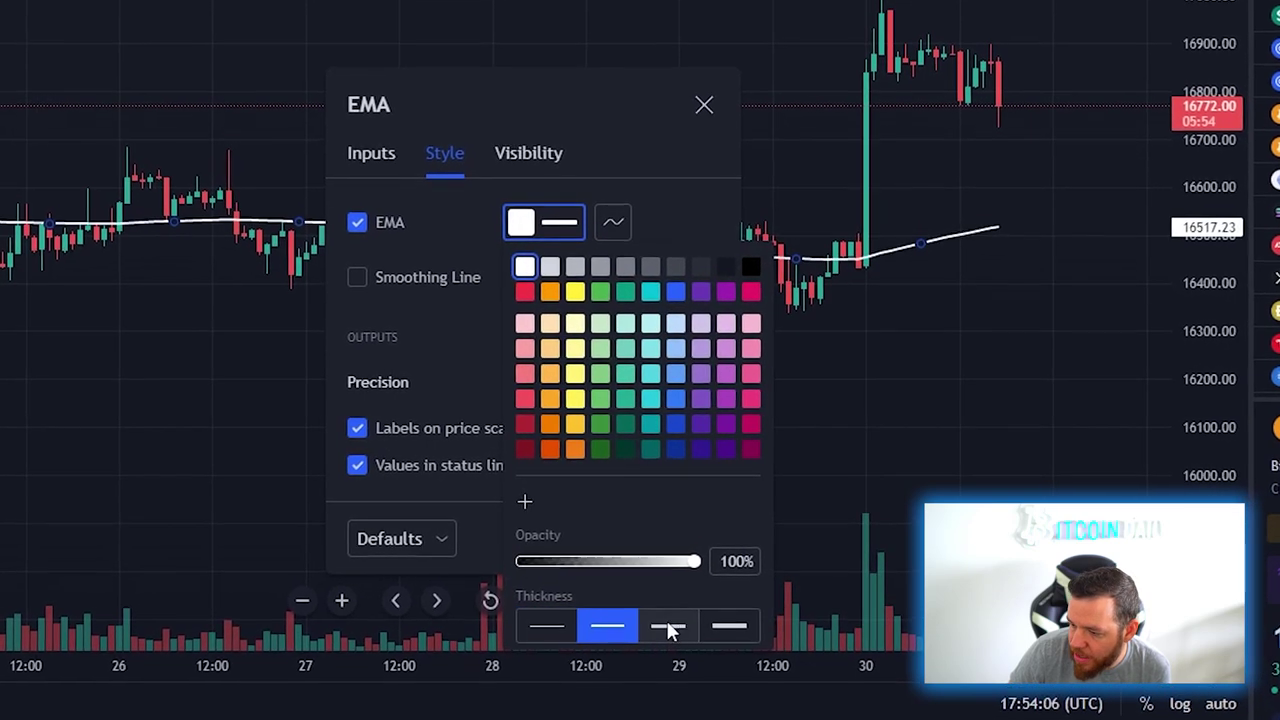
left_click(447, 393)
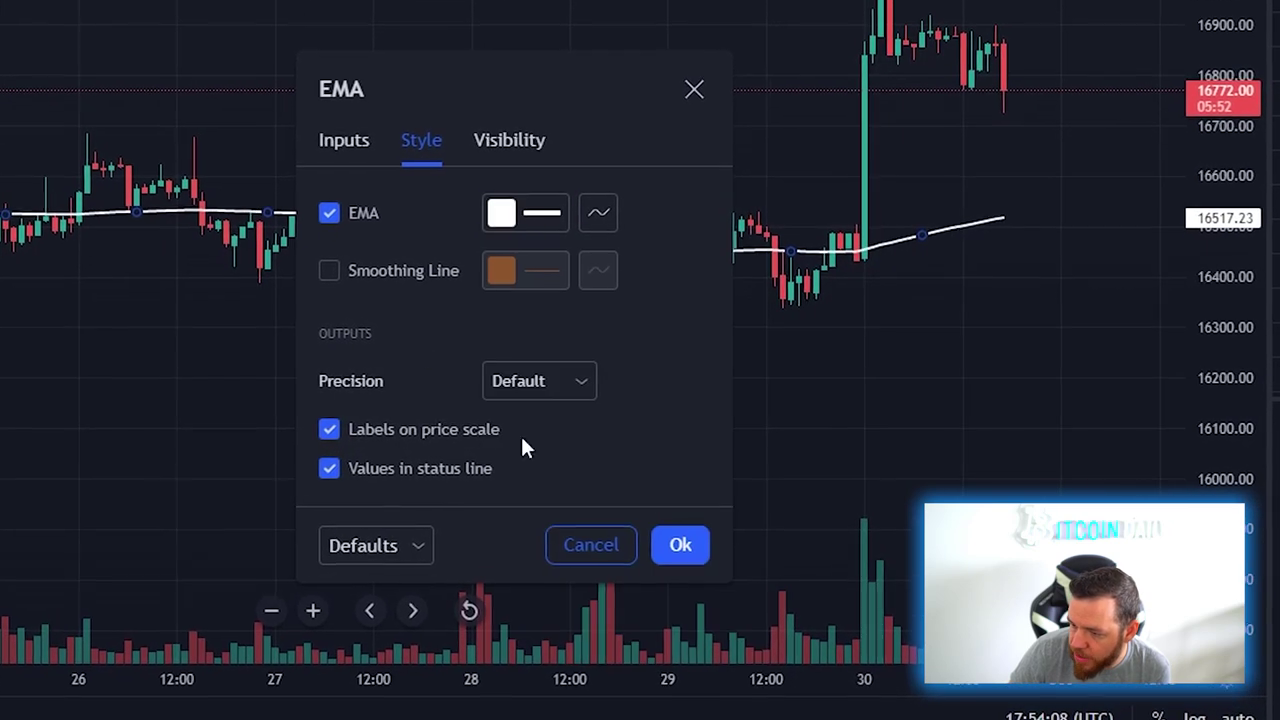
left_click(683, 550)
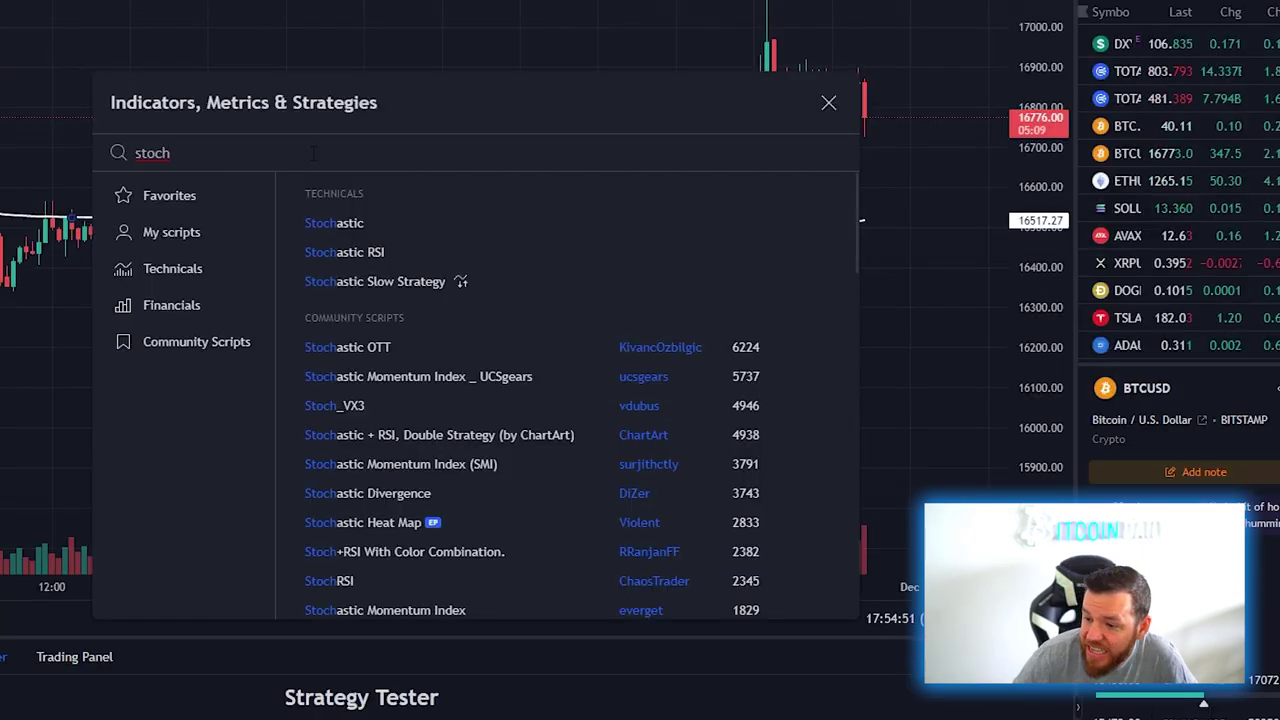
Add the Stochastic oscillator, review its settings, then add Stochastic RSI from a 'stoch' search
left_click(338, 222)
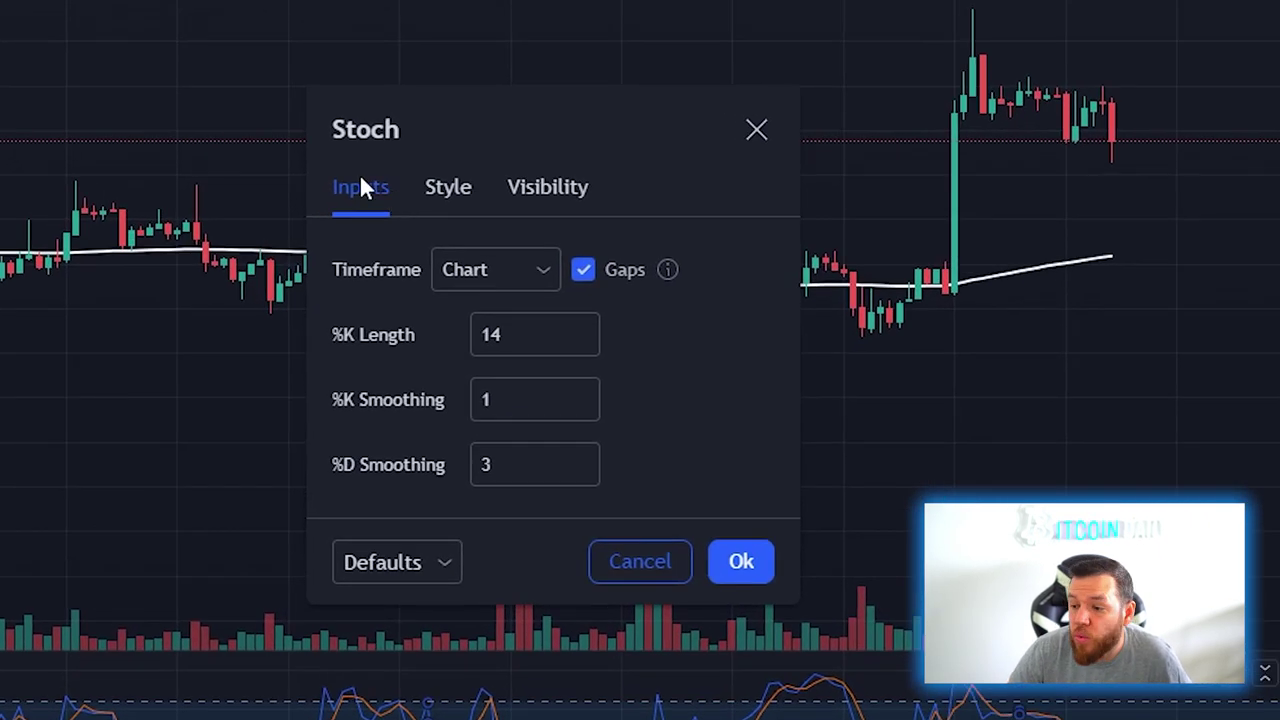
left_click(449, 196)
left_click(398, 200)
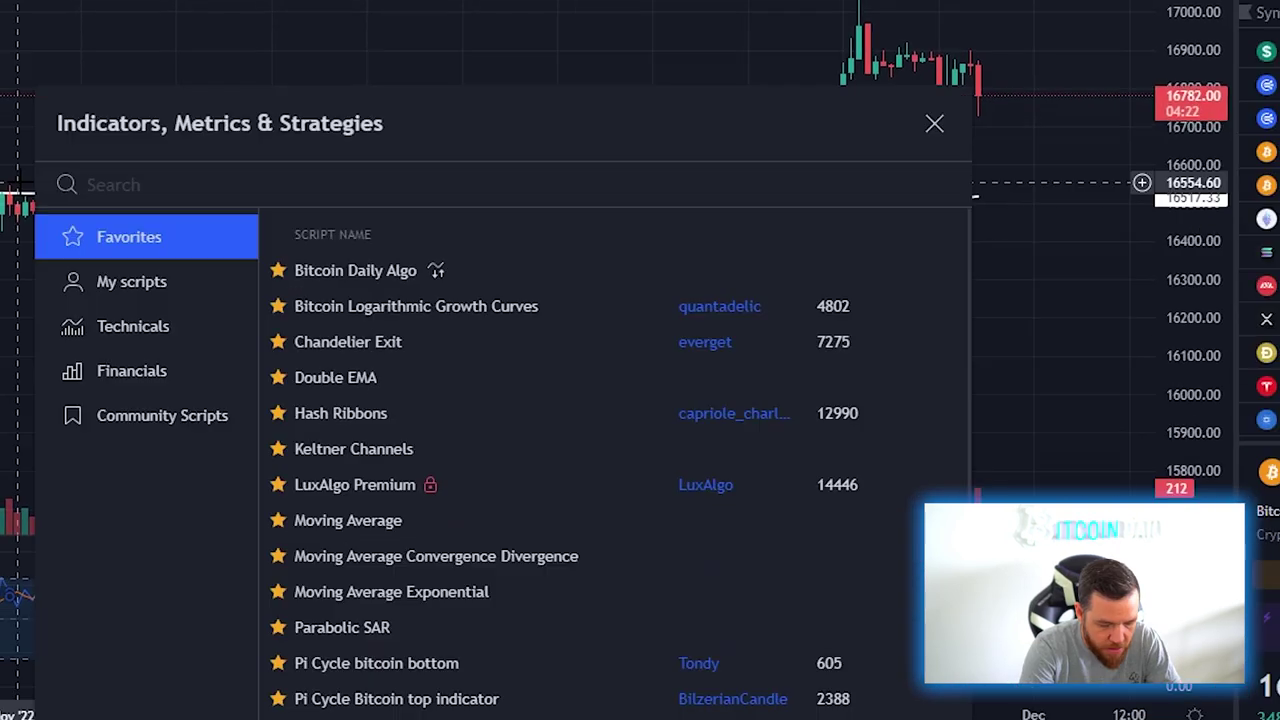
type("stoch")
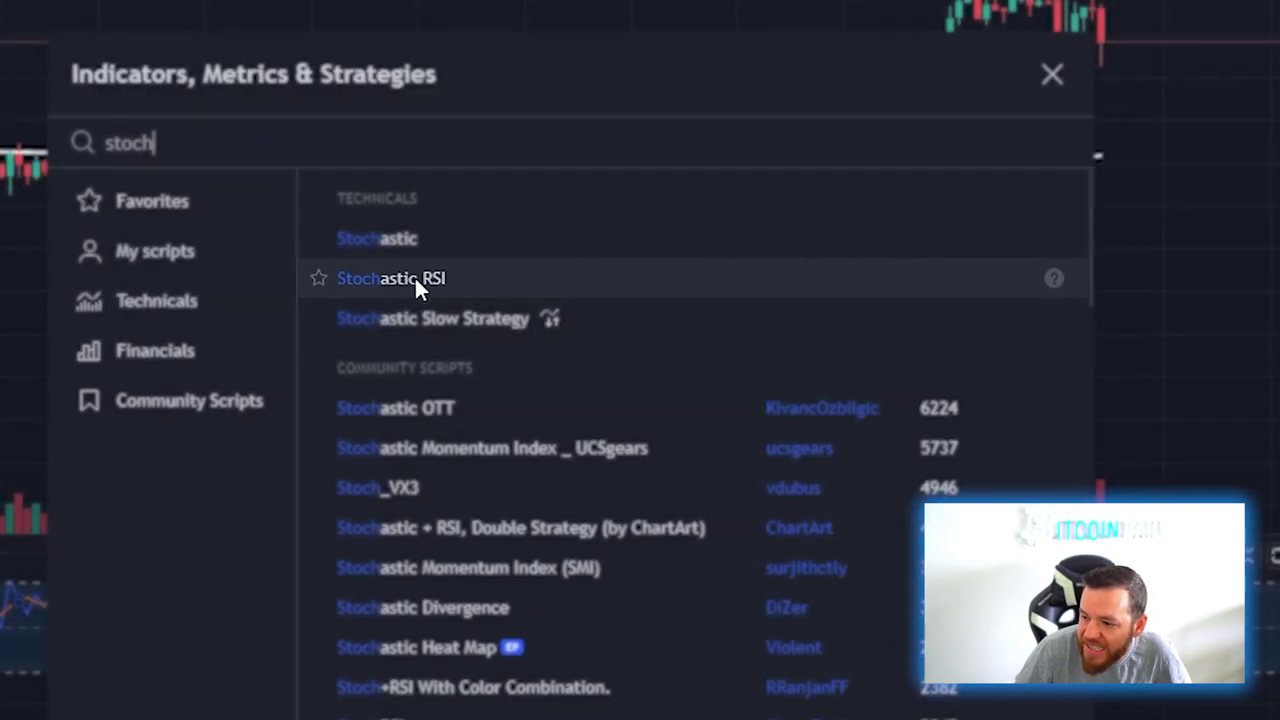
left_click(415, 278)
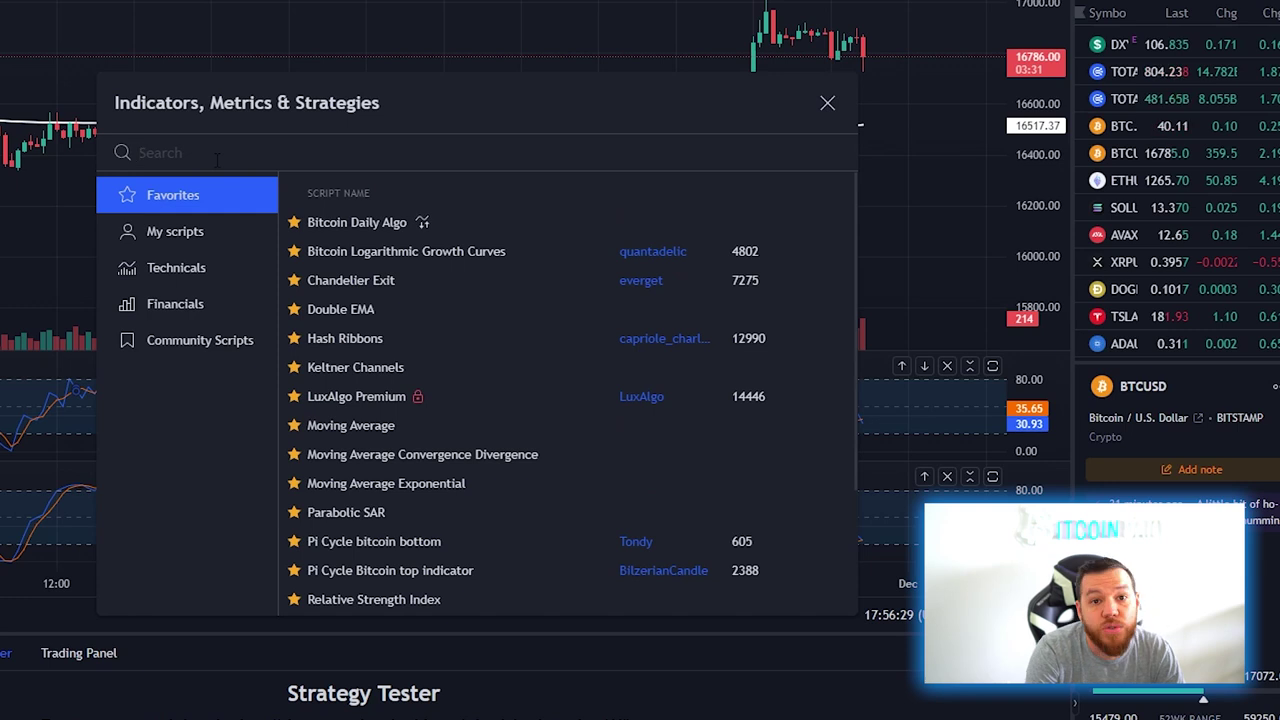
Add the TSV indicator with its green line plot hidden, keeping only the red histogram
type("tsv")
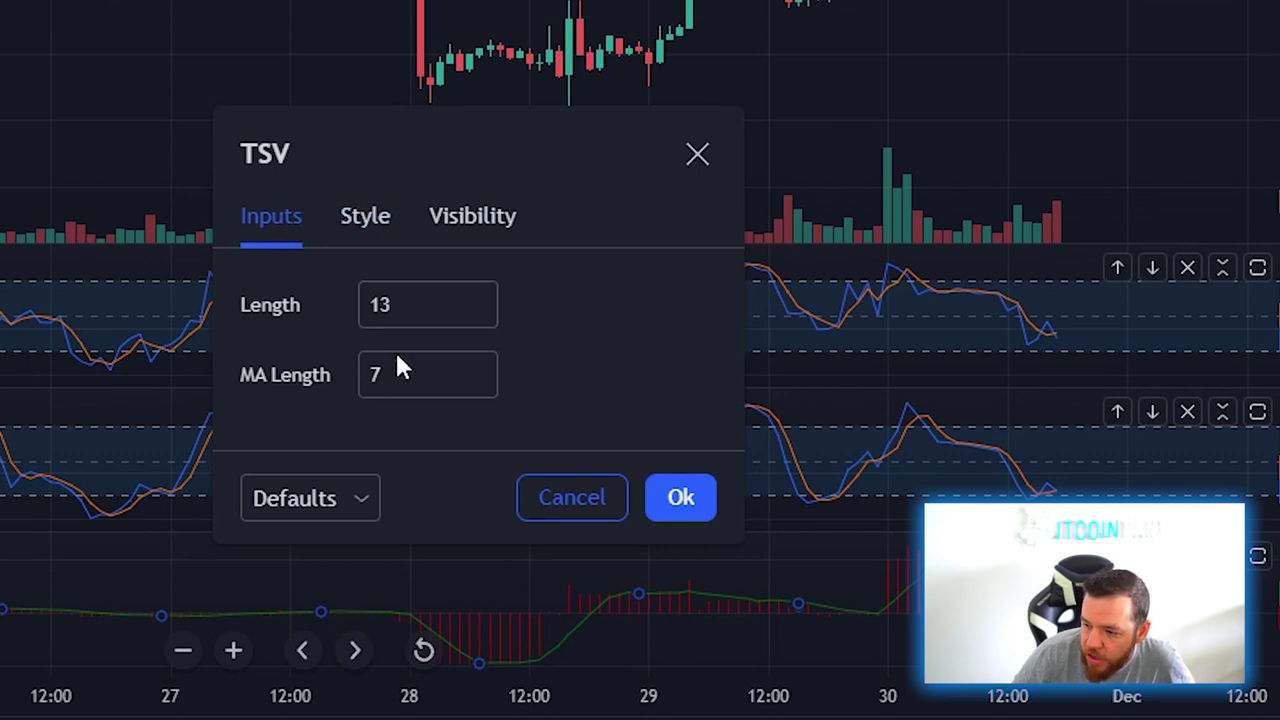
left_click(367, 218)
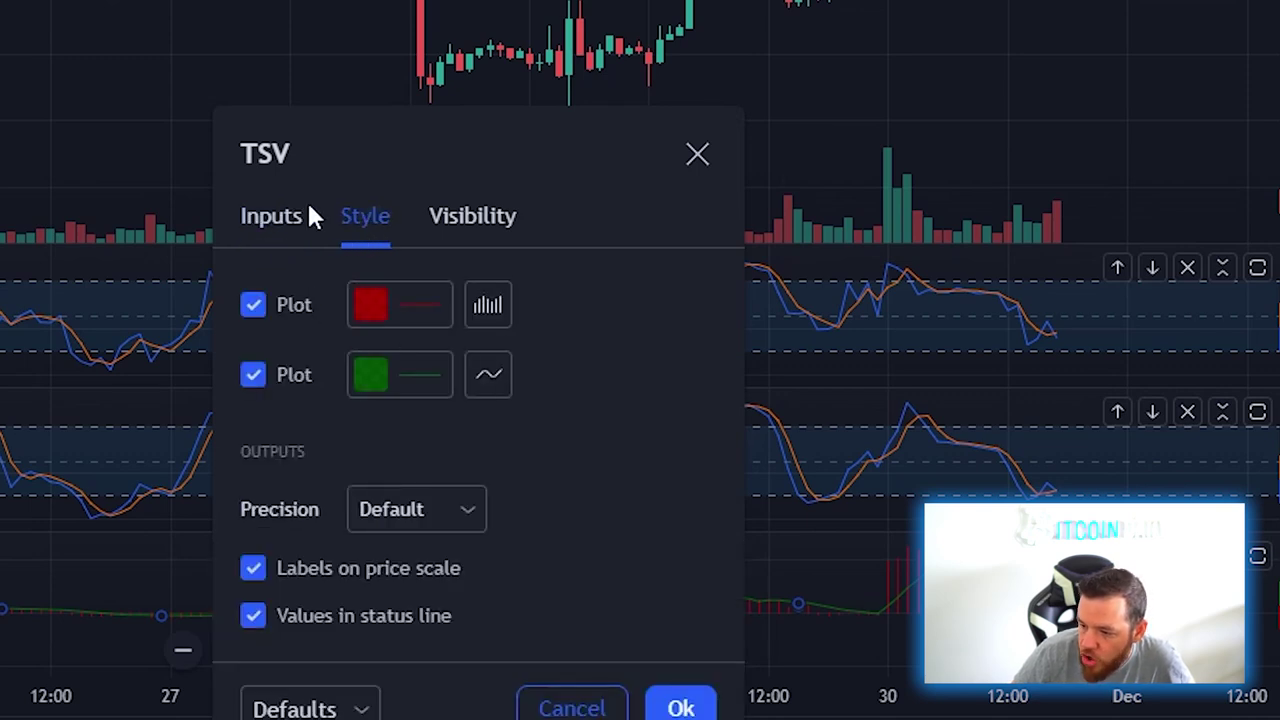
left_click(254, 374)
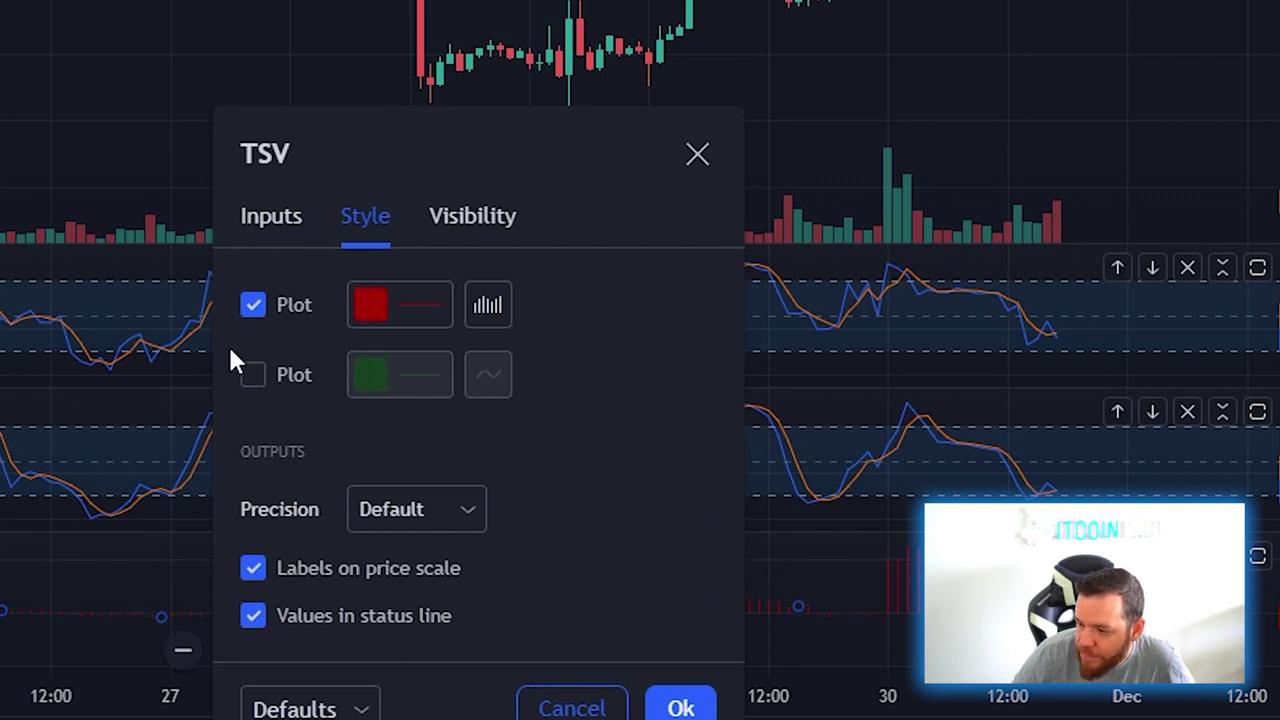
left_click(681, 708)
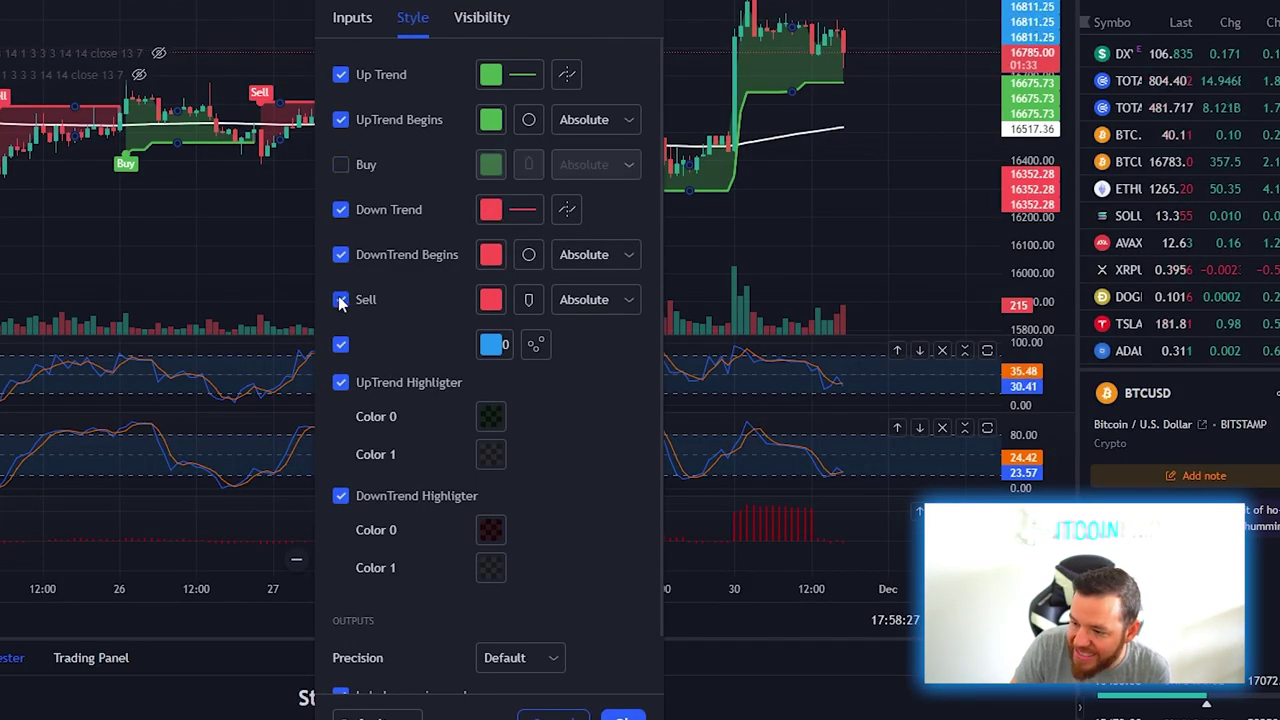
Switch off the Supertrend's uptrend and downtrend highlighter fills, then open a Supertrend's settings
left_click(341, 382)
left_click(341, 495)
left_click(632, 716)
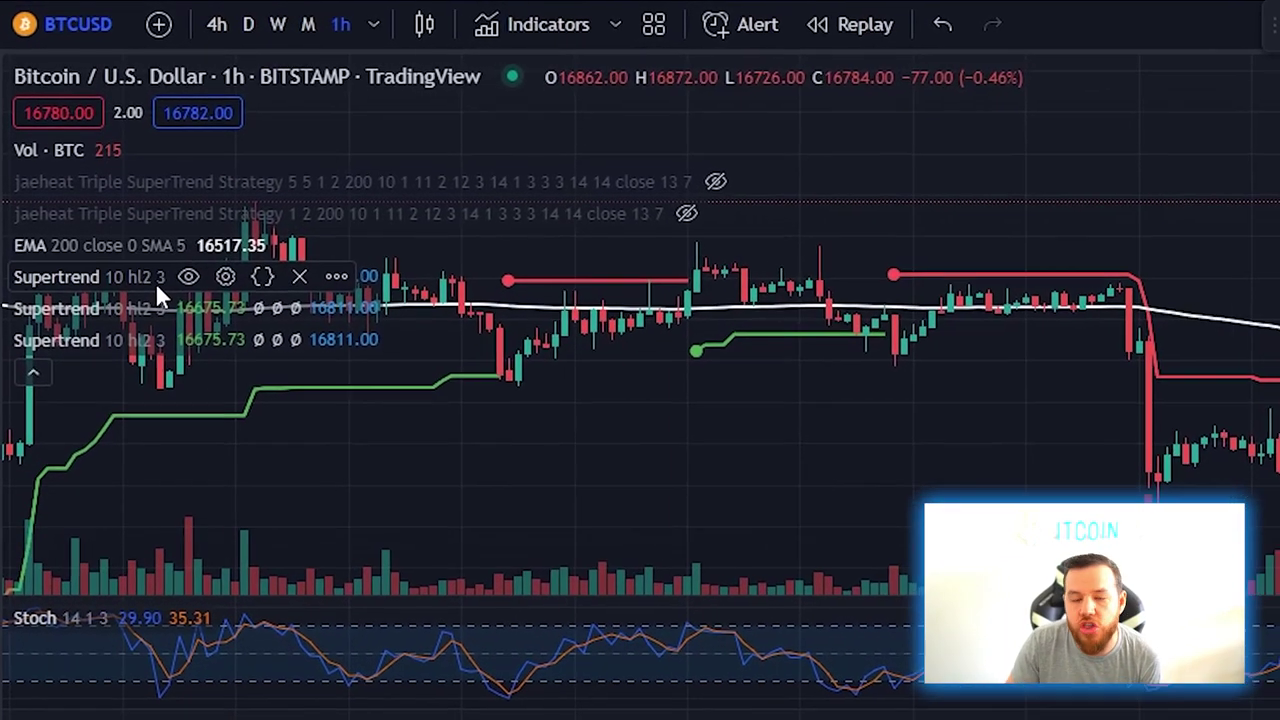
double_click(155, 282)
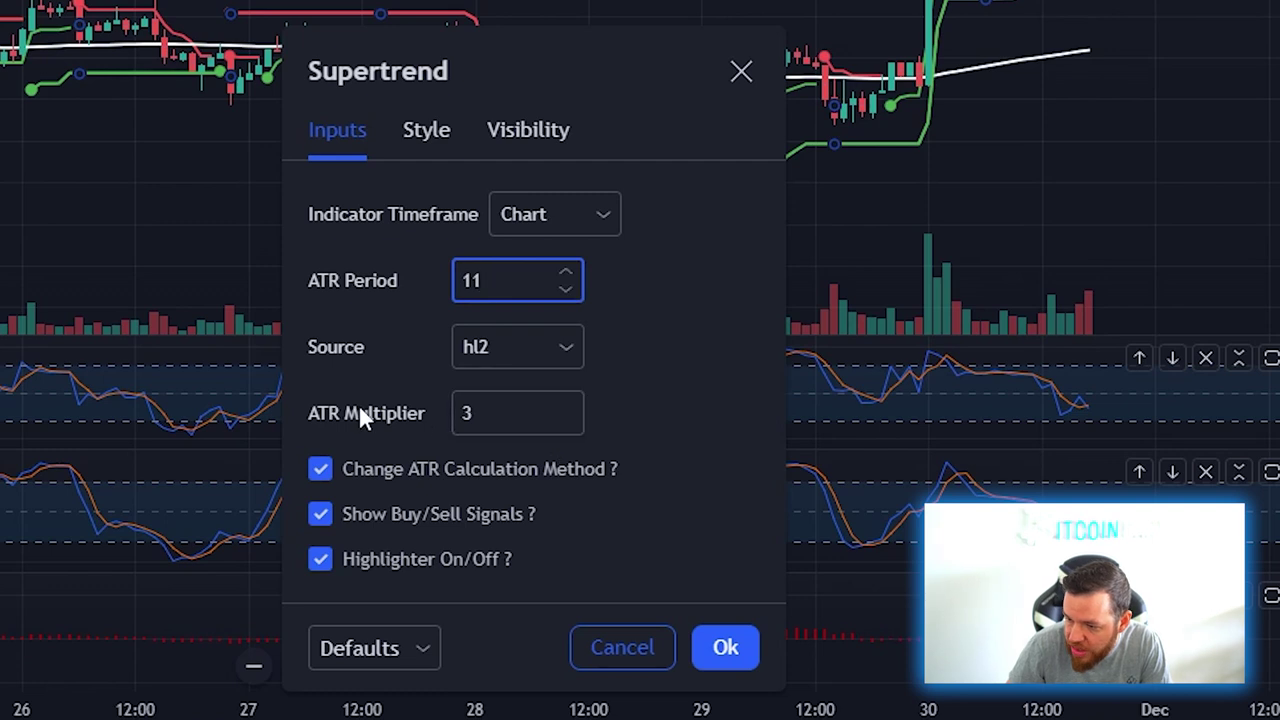
Give the Supertrend an ATR Period of 12 and an ATR Multiplier of 3
left_click(566, 422)
left_click_drag(580, 403, 437, 391)
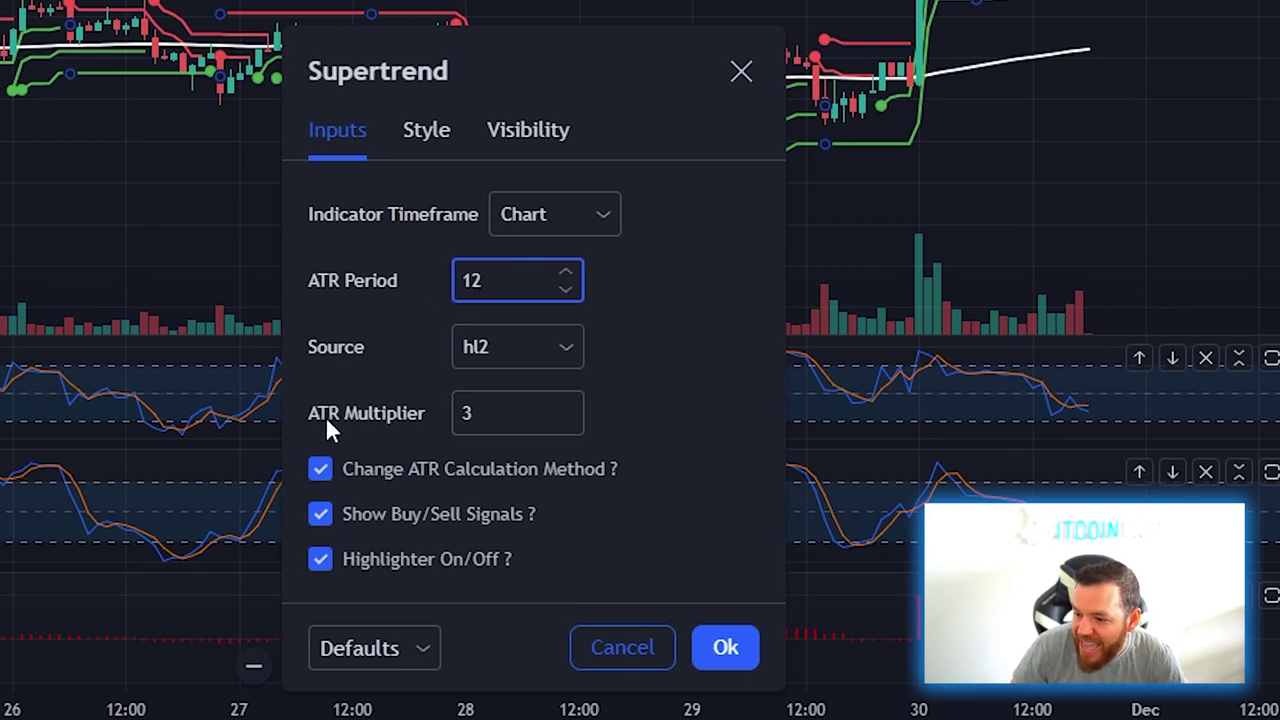
left_click(733, 647)
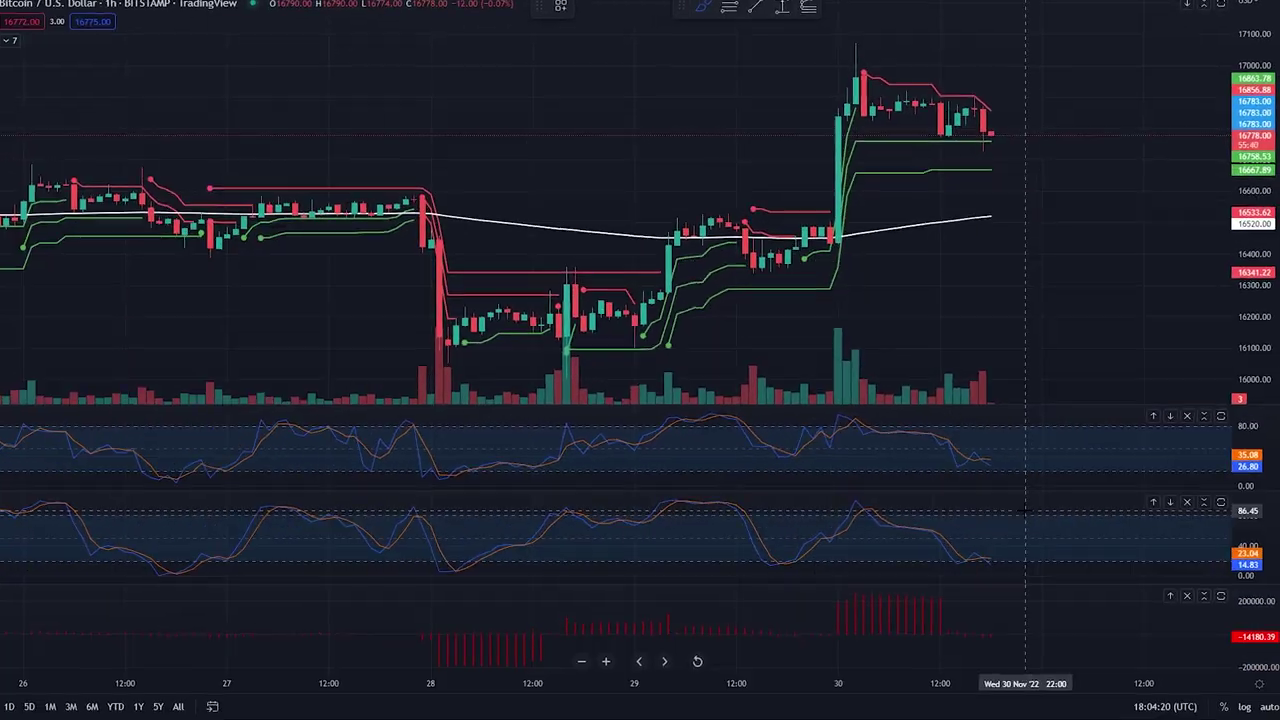
scroll(1007, 620, "up", 3)
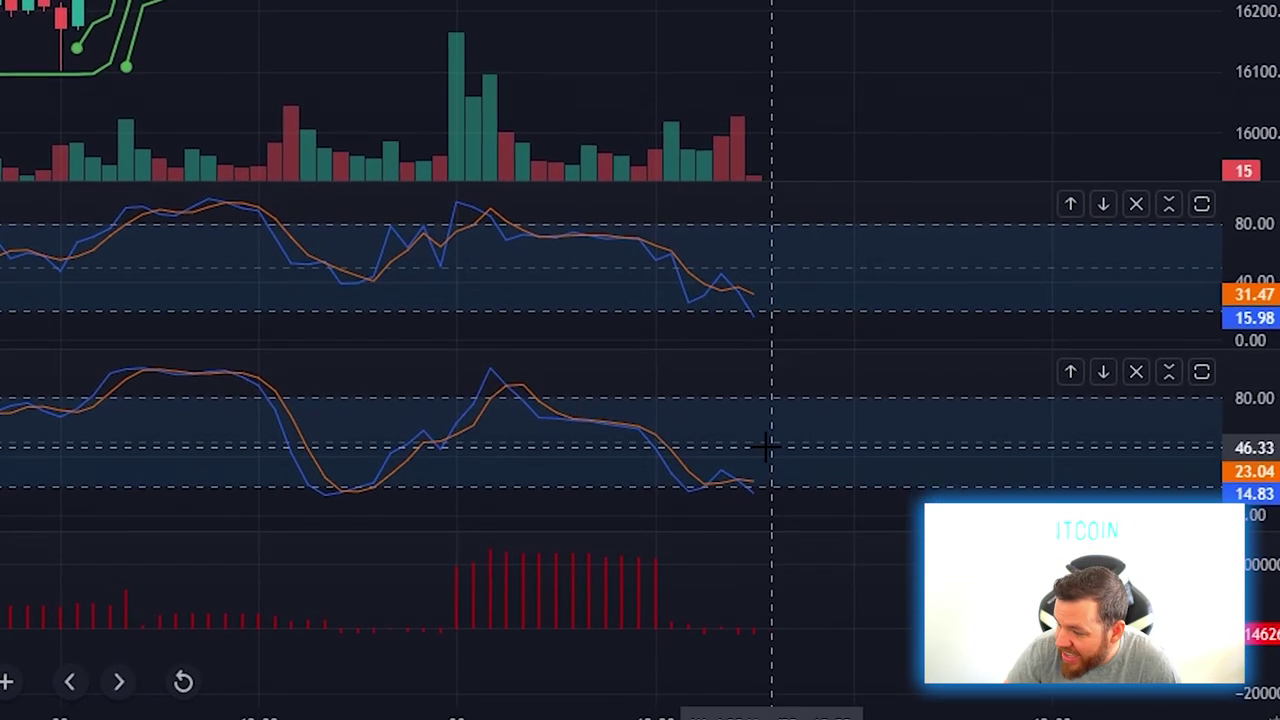
Brush-circle the Stochastic RSI crossing at its peak and the Stochastic crossing near oversold
mouse_move(717, 465)
left_mouse_down()
mouse_move(669, 457)
mouse_move(723, 530)
left_mouse_up()
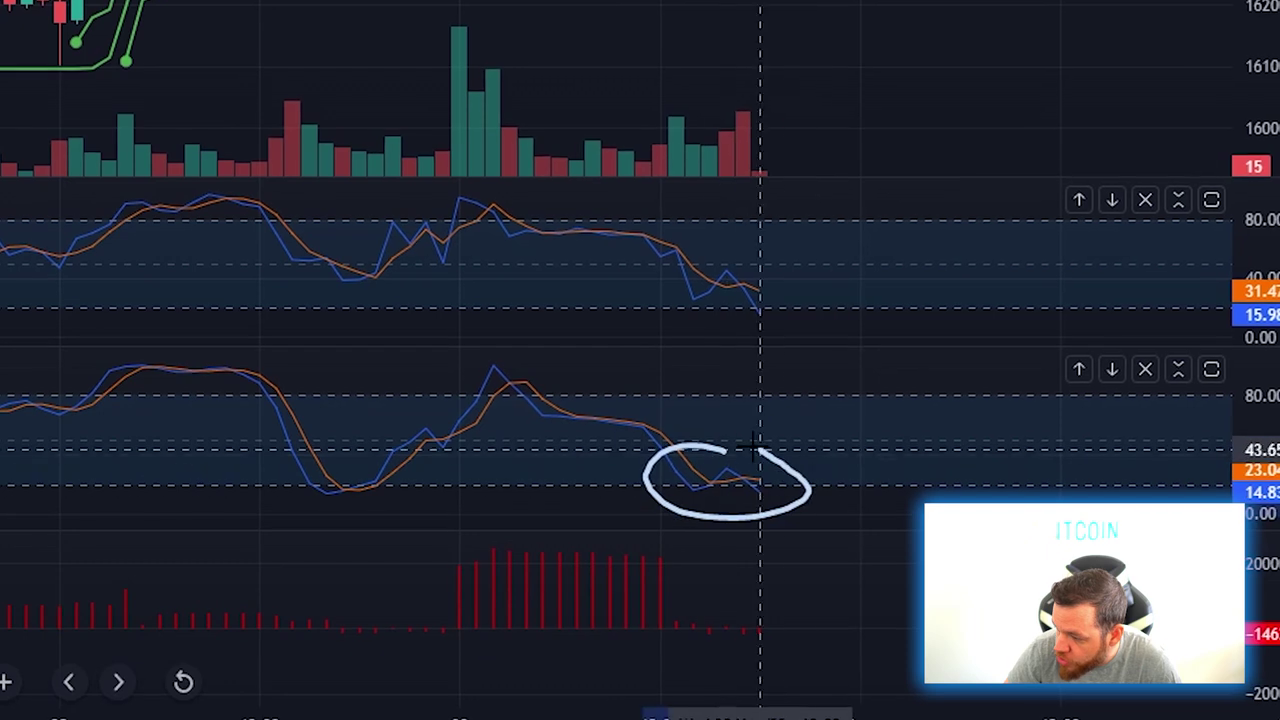
mouse_move(757, 262)
left_mouse_down()
mouse_move(786, 305)
mouse_move(750, 318)
mouse_move(765, 258)
left_mouse_up()
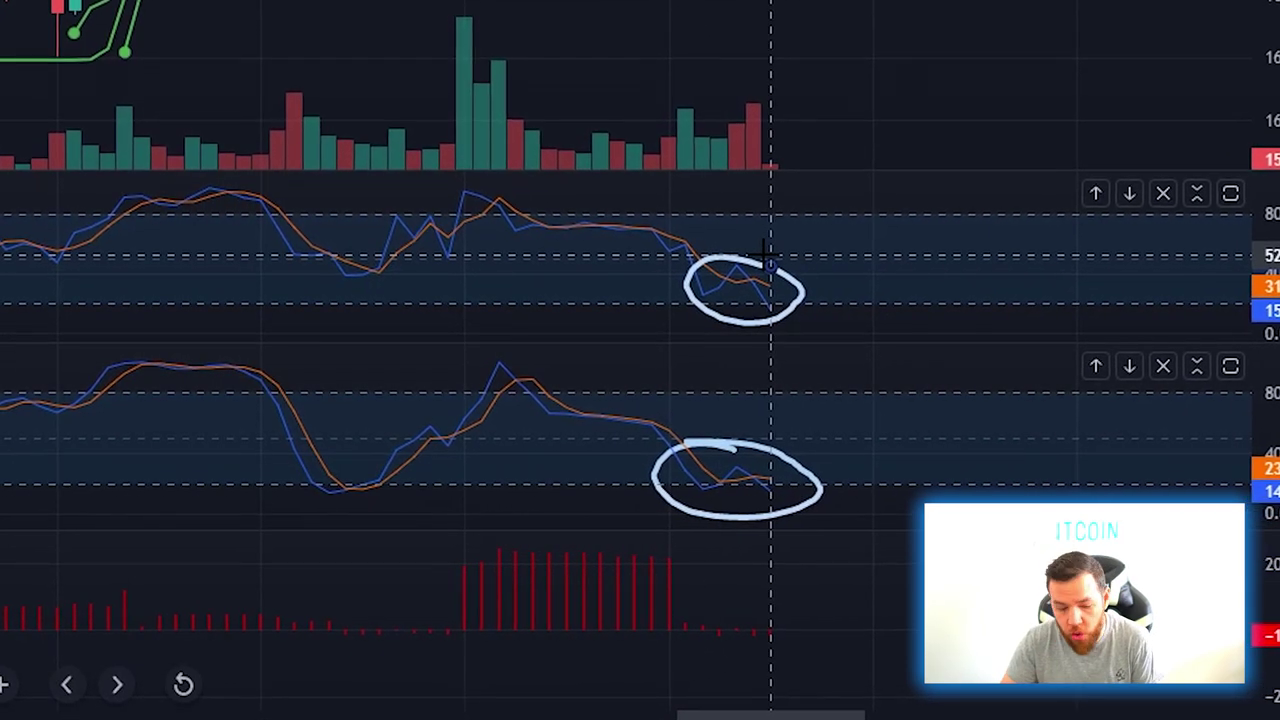
key("ctrl+z")
key("ctrl+z")
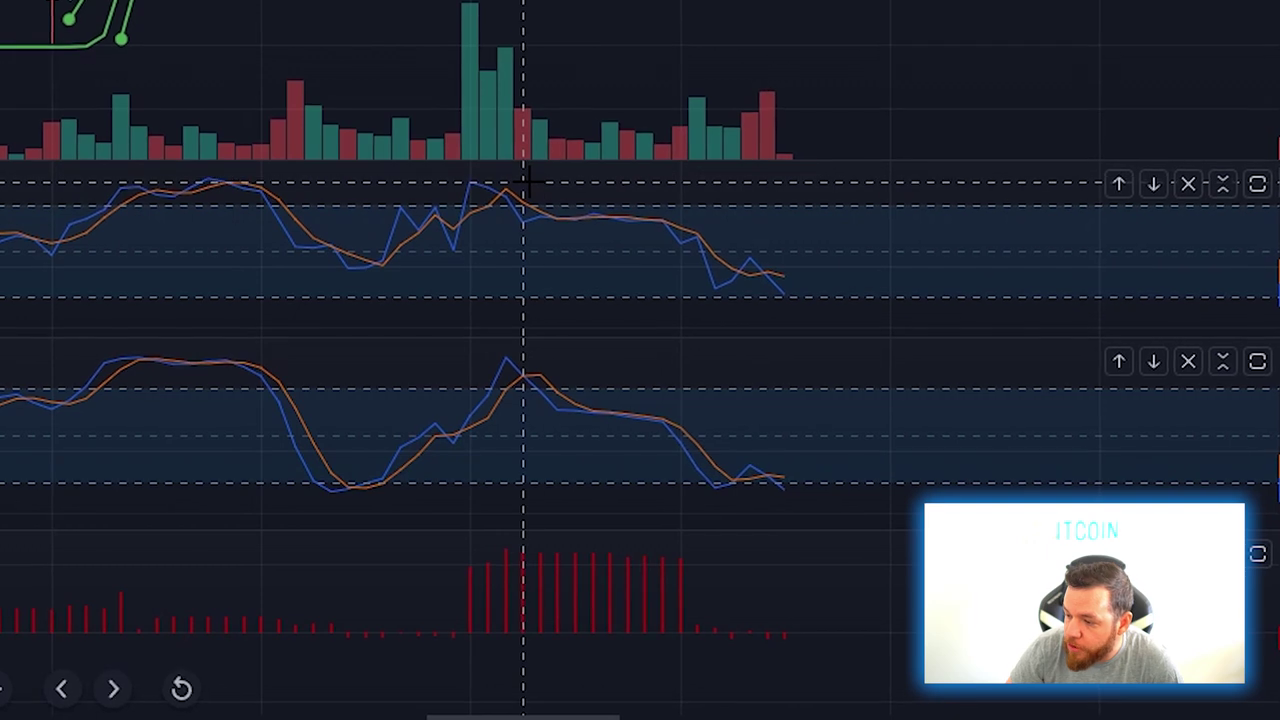
left_click_drag(523, 183, 520, 178)
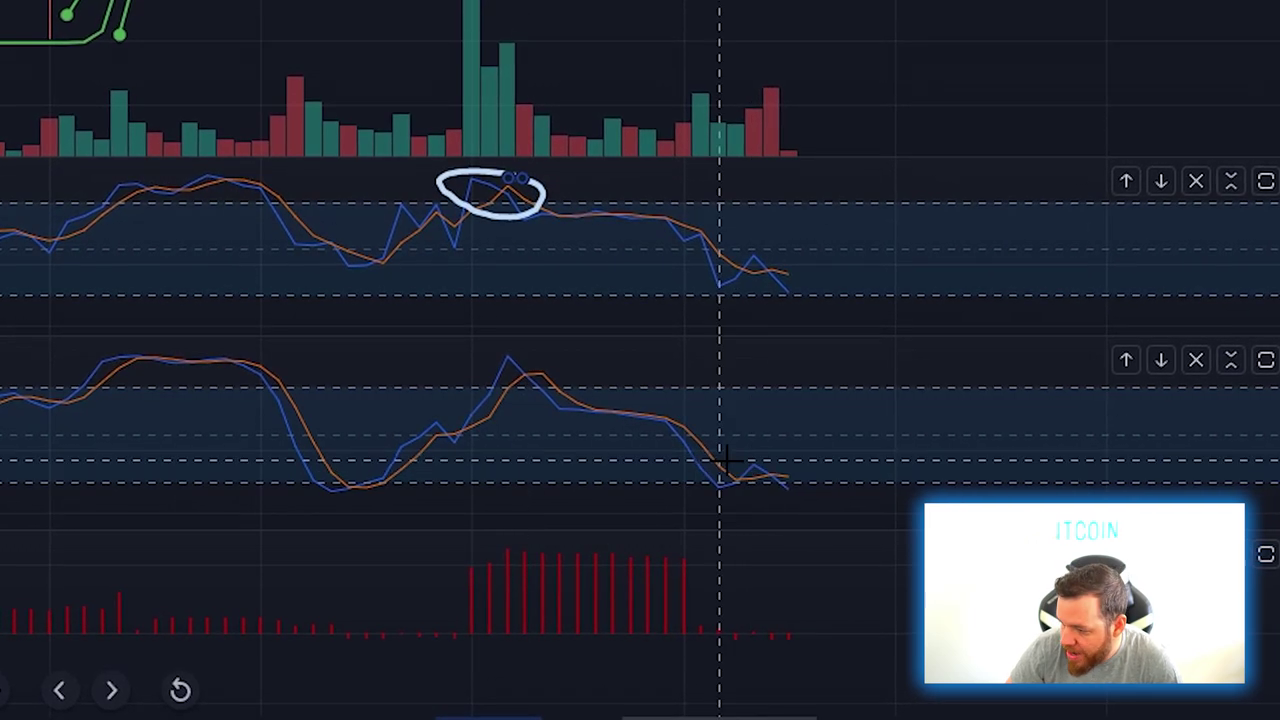
mouse_move(742, 456)
left_mouse_down()
mouse_move(688, 470)
mouse_move(740, 455)
left_mouse_up()
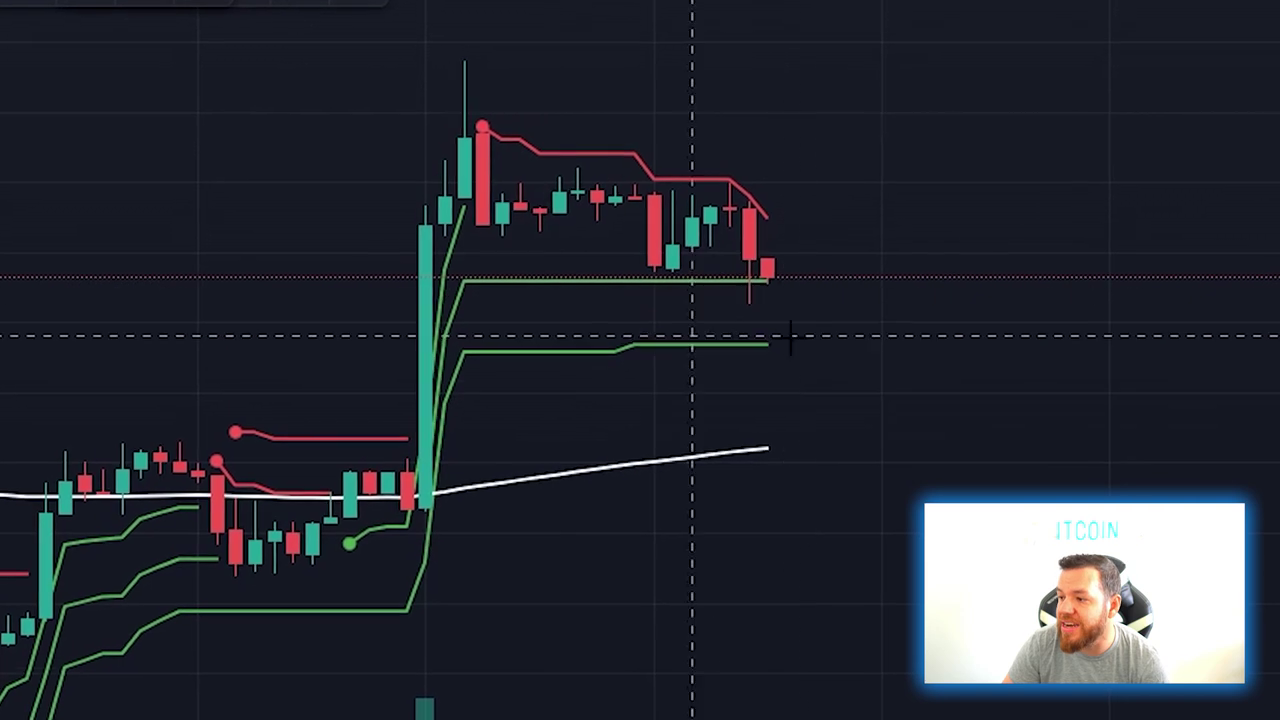
Brush a circle around the latest candles above the green Supertrends and an arrow above it
left_click_drag(690, 177, 613, 198)
left_click_drag(727, 225, 712, 168)
mouse_move(688, 52)
left_mouse_down()
mouse_move(677, 129)
mouse_move(745, 101)
left_mouse_up()
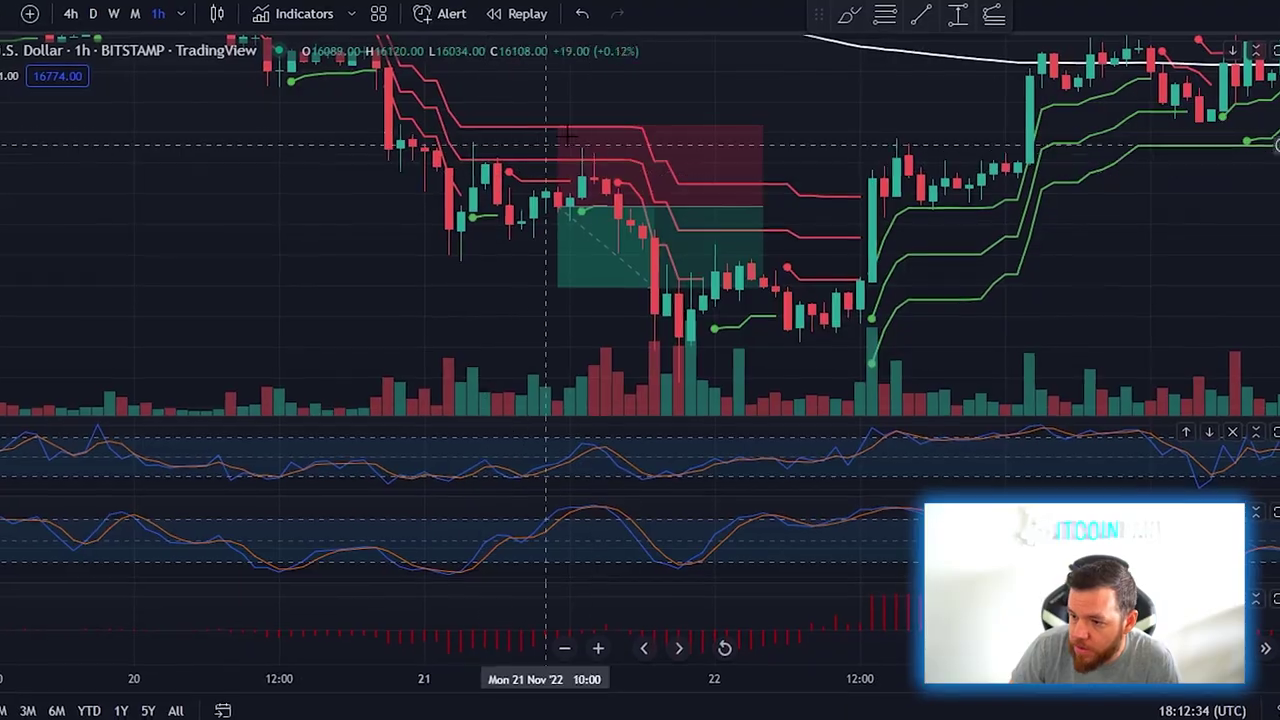
Adjust the short trade's stop, add a yellow arrow at the big red candle, and extend the target to 2:1
mouse_move(551, 127)
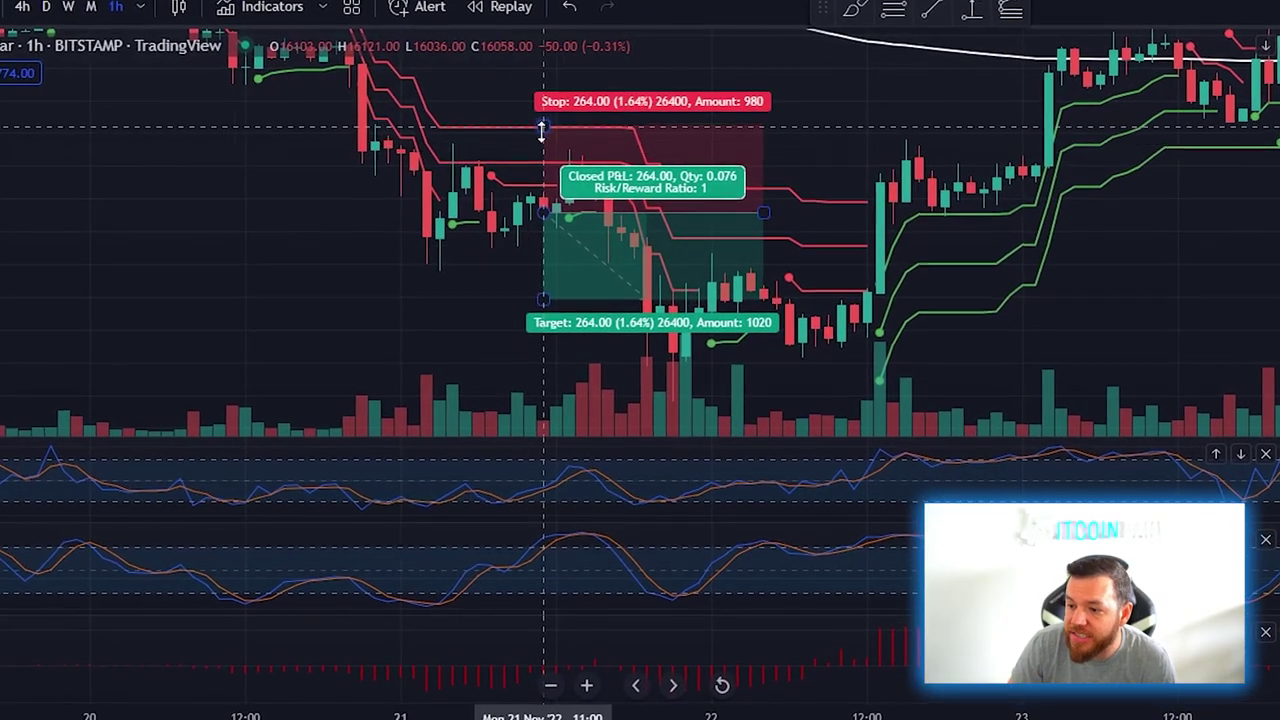
left_click_drag(539, 127, 430, 150)
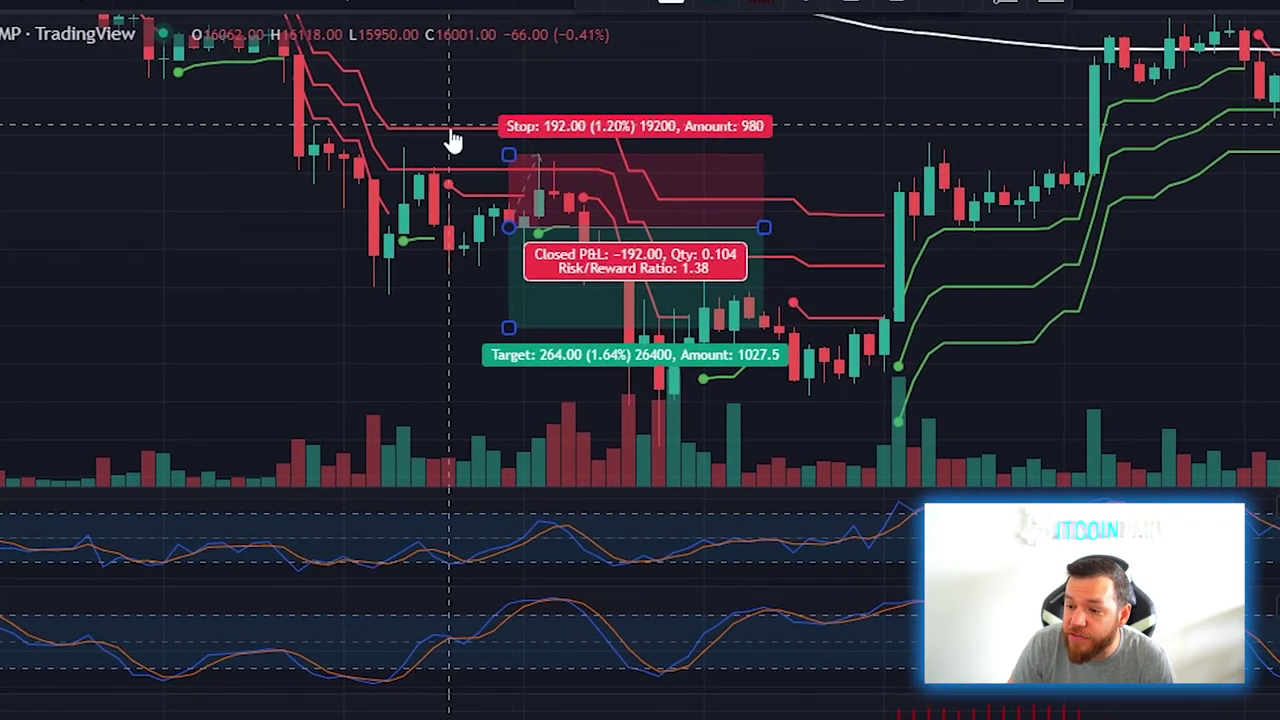
left_click_drag(491, 126, 474, 127)
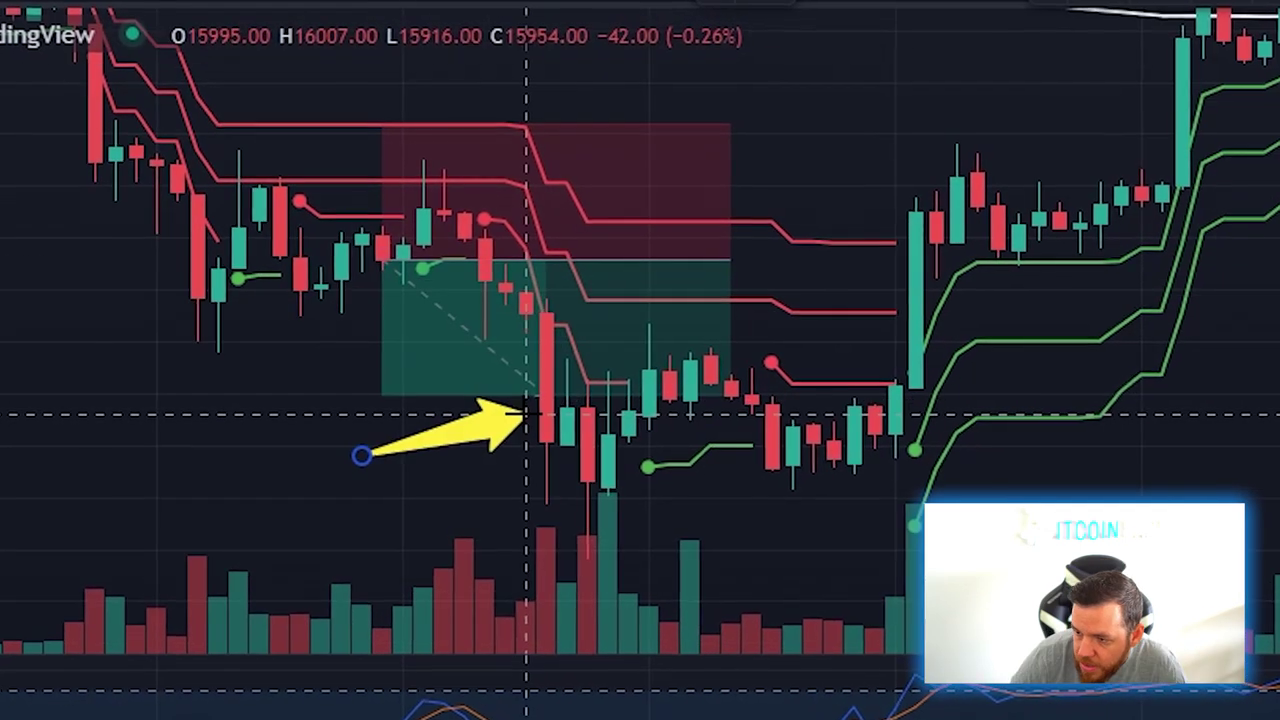
left_click(526, 413)
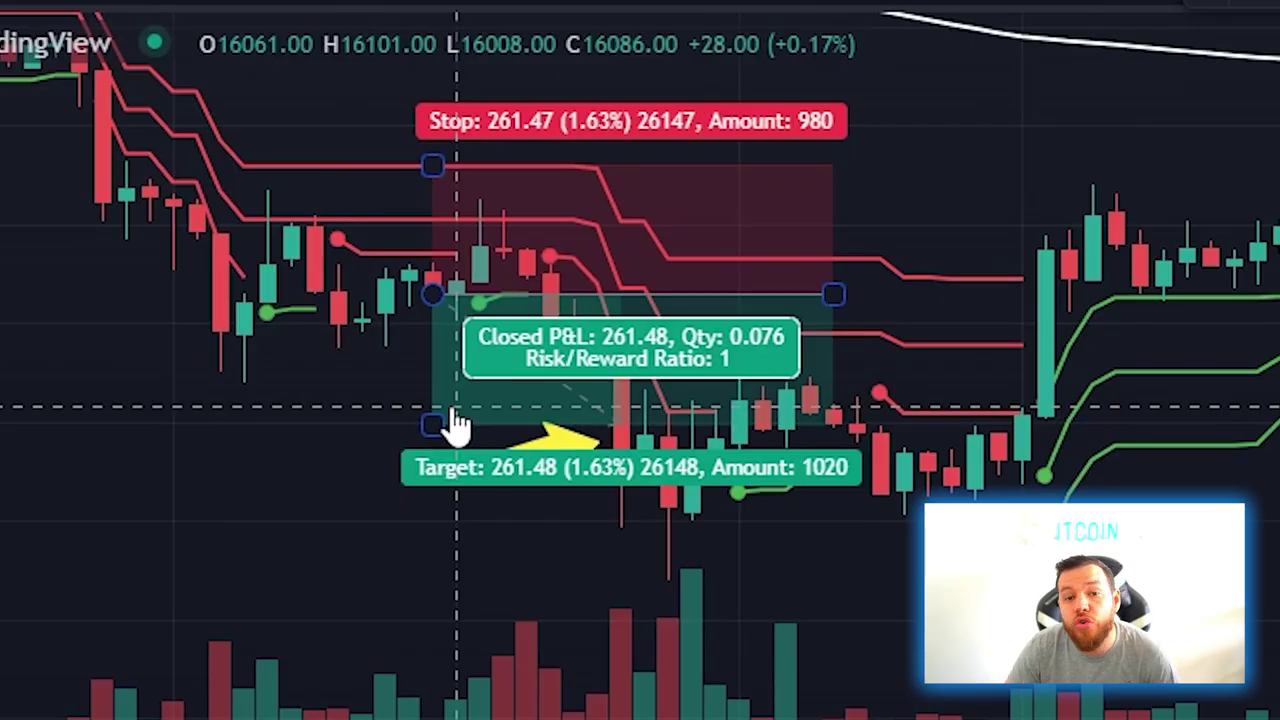
left_click_drag(432, 424, 414, 557)
Draw a second yellow arrow to the candle's low and reselect the position box to show its figures
left_click(432, 584)
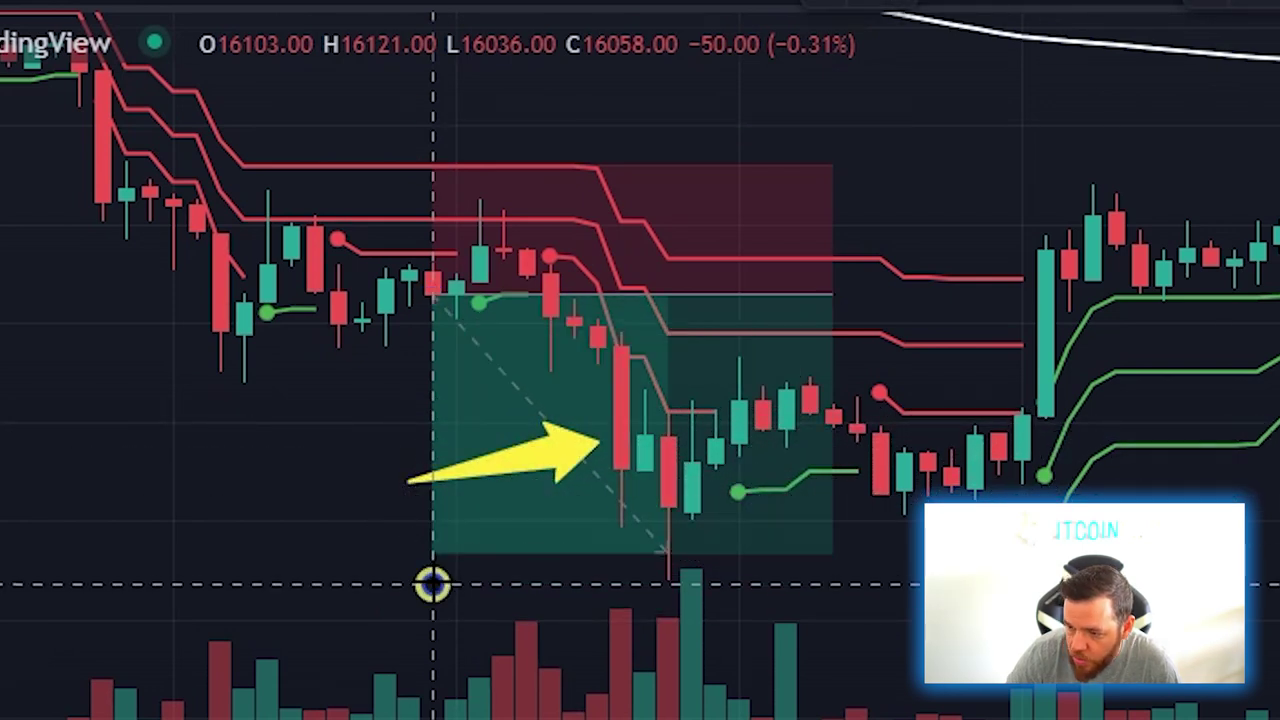
left_click(645, 555)
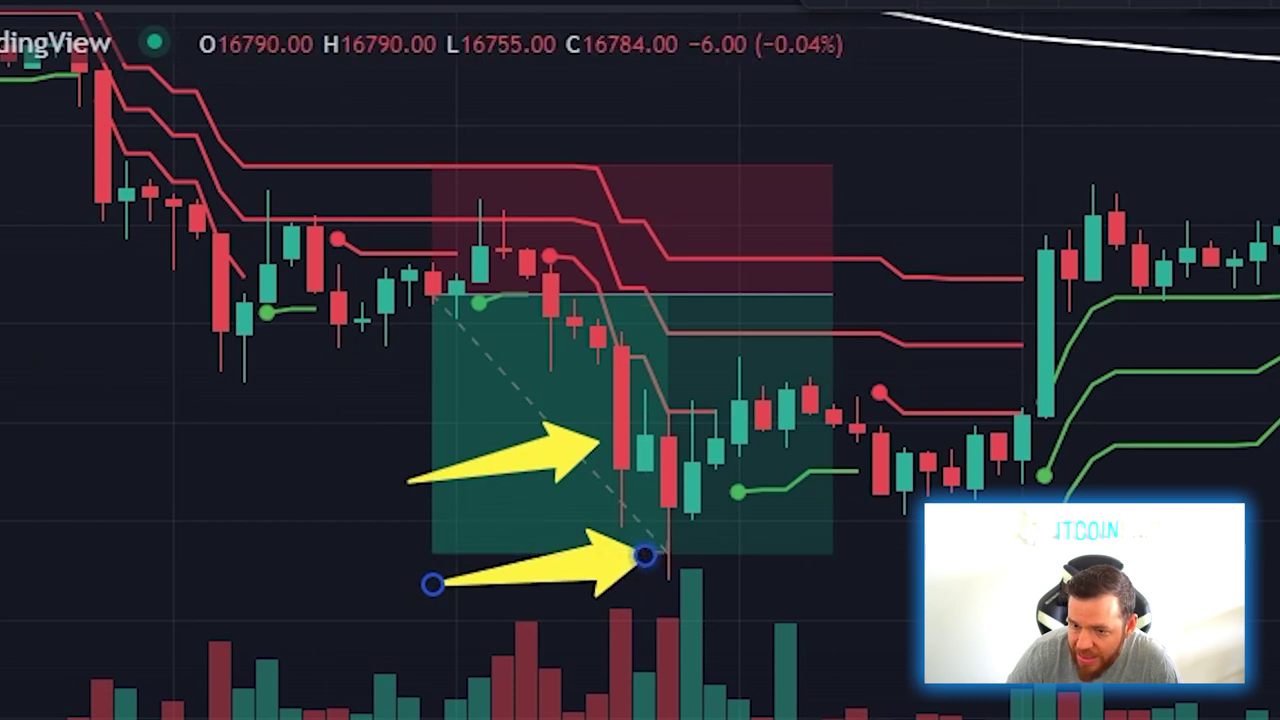
left_click(57, 451)
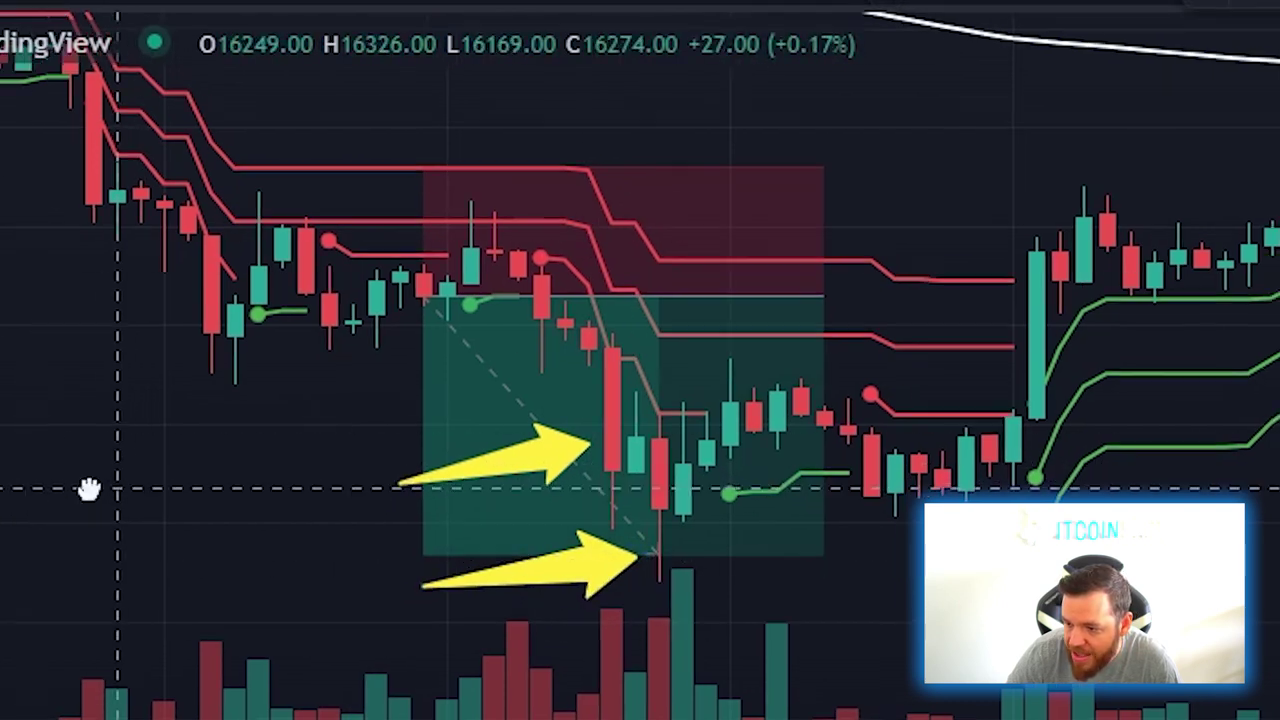
left_click_drag(89, 488, 6, 506)
left_click(533, 440)
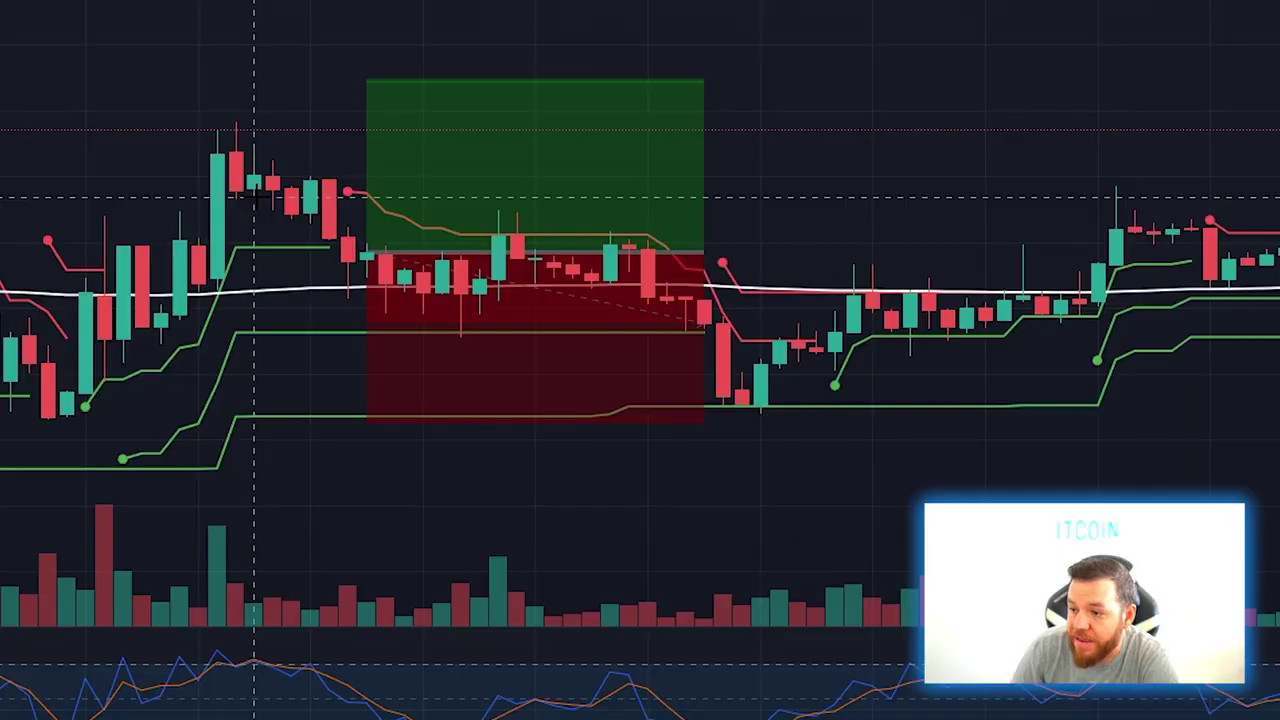
Set the long trade's stop to 248.95 (1.50% below entry) with a 1:1 target, then pan to later price
left_click(400, 217)
left_click(360, 250)
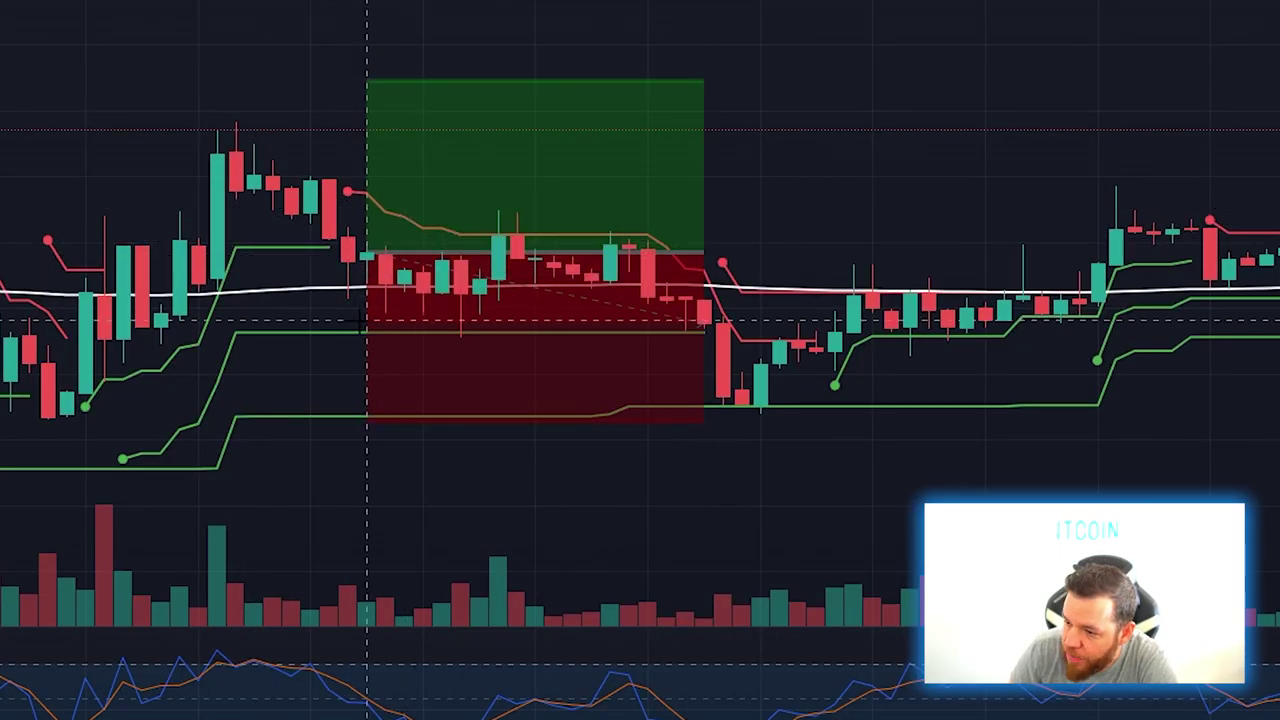
left_click(376, 266)
left_click_drag(366, 420, 363, 415)
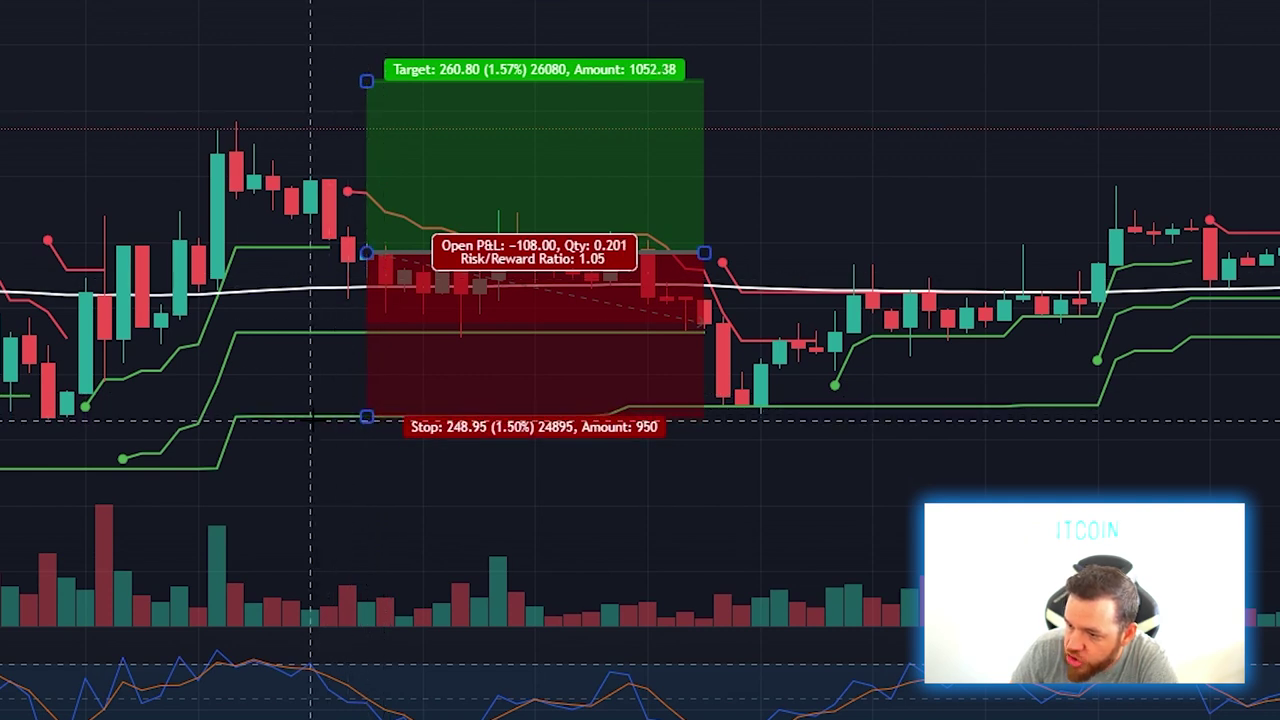
left_click_drag(367, 81, 367, 88)
left_click_drag(519, 302, 473, 258)
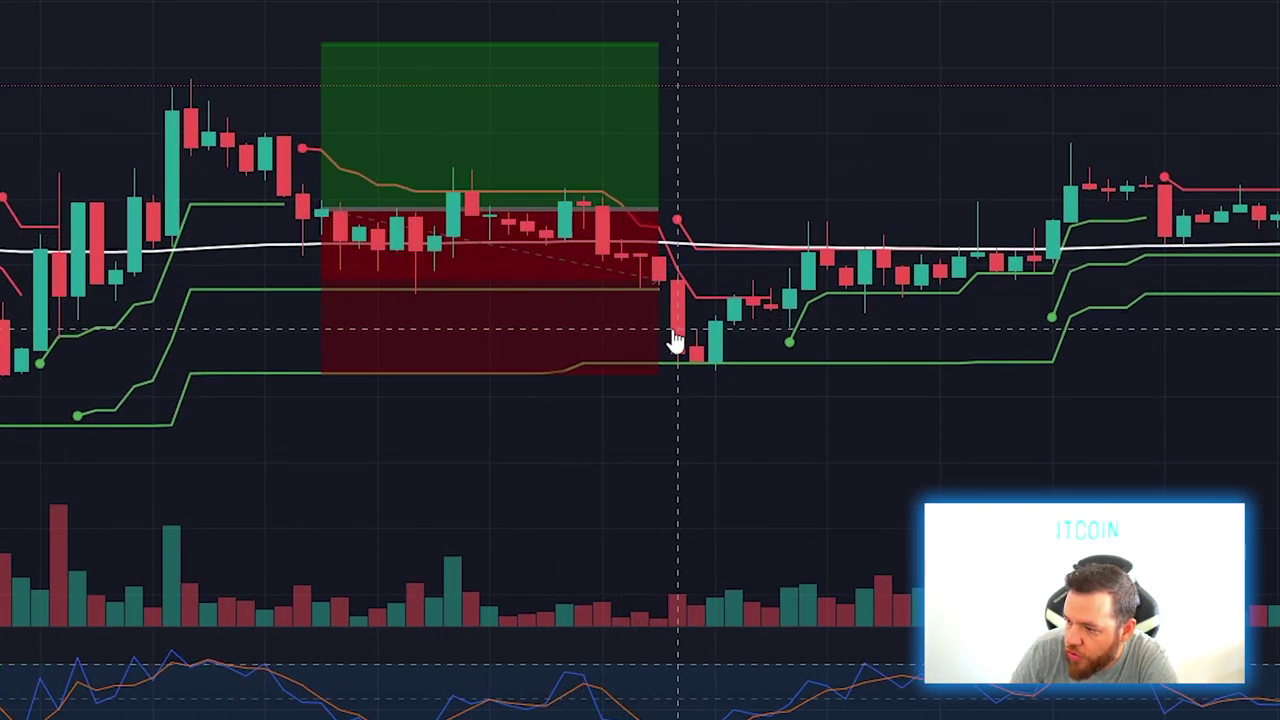
left_click_drag(752, 412, 512, 419)
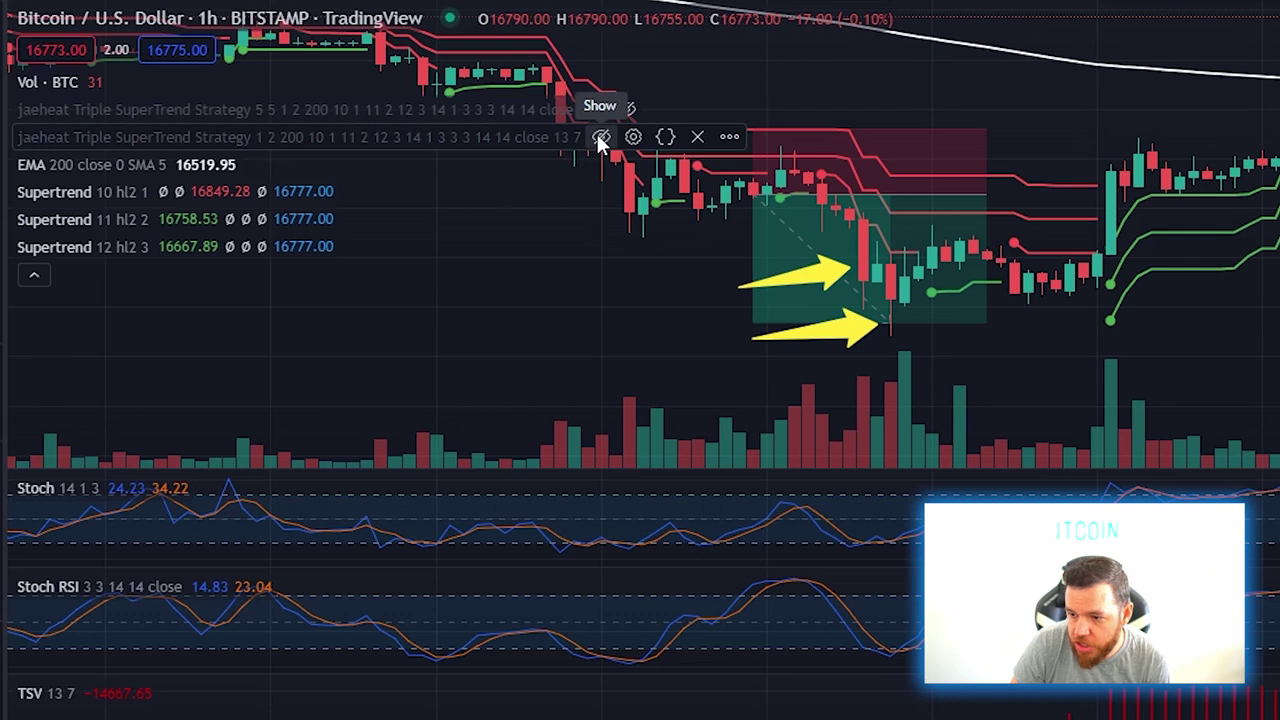
Show the Triple SuperTrend strategy, hide Supertrend 10, 11, 12 and EMA 200, and collapse the legend
left_click(598, 135)
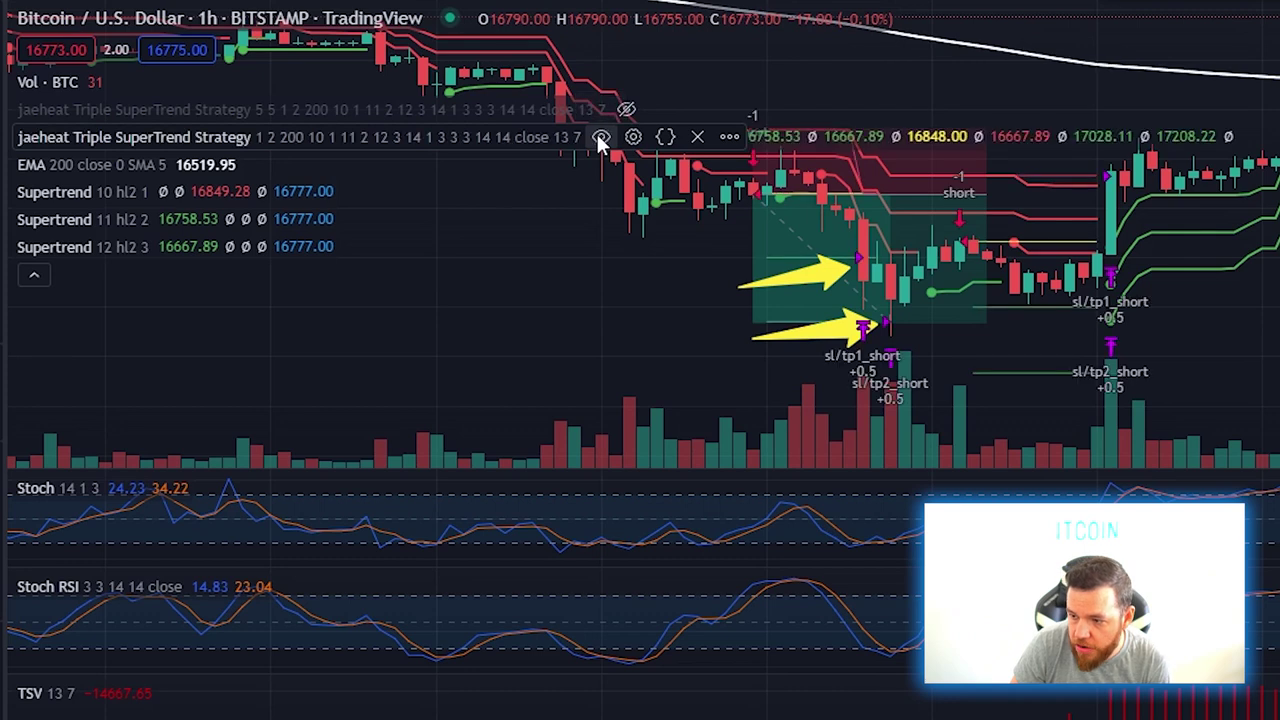
left_click(169, 191)
left_click(169, 219)
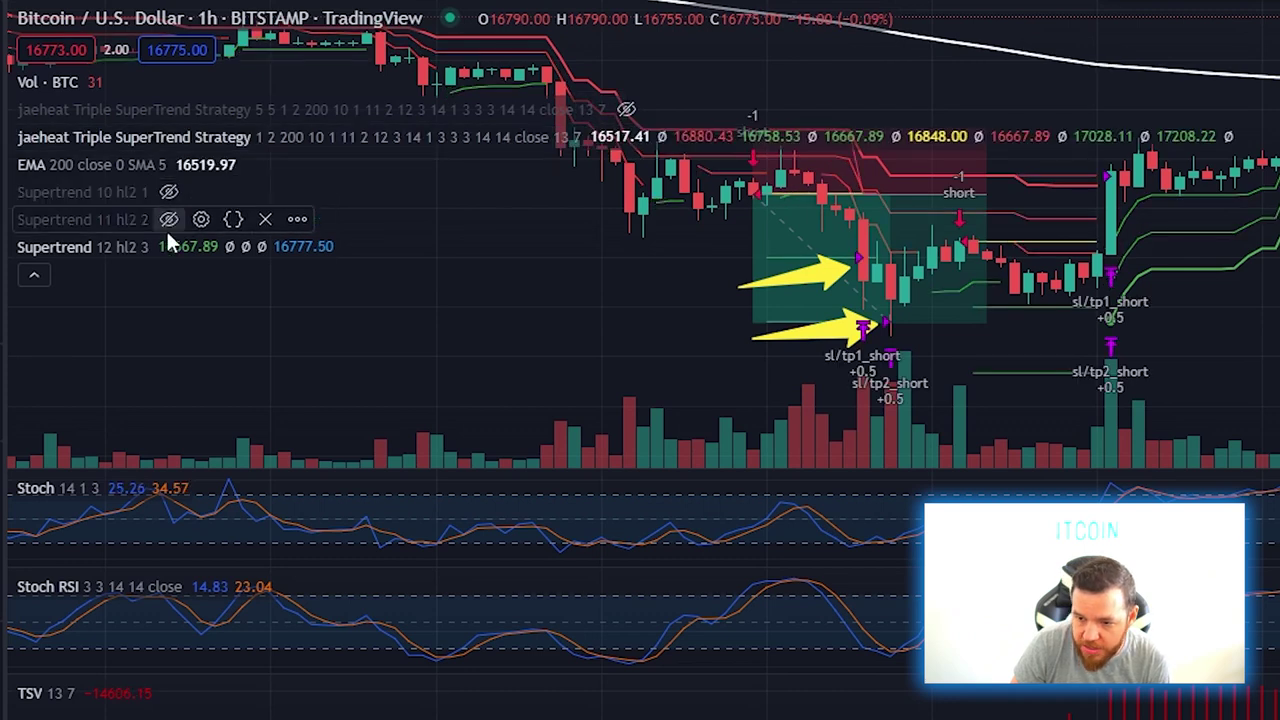
left_click(169, 246)
left_click(187, 164)
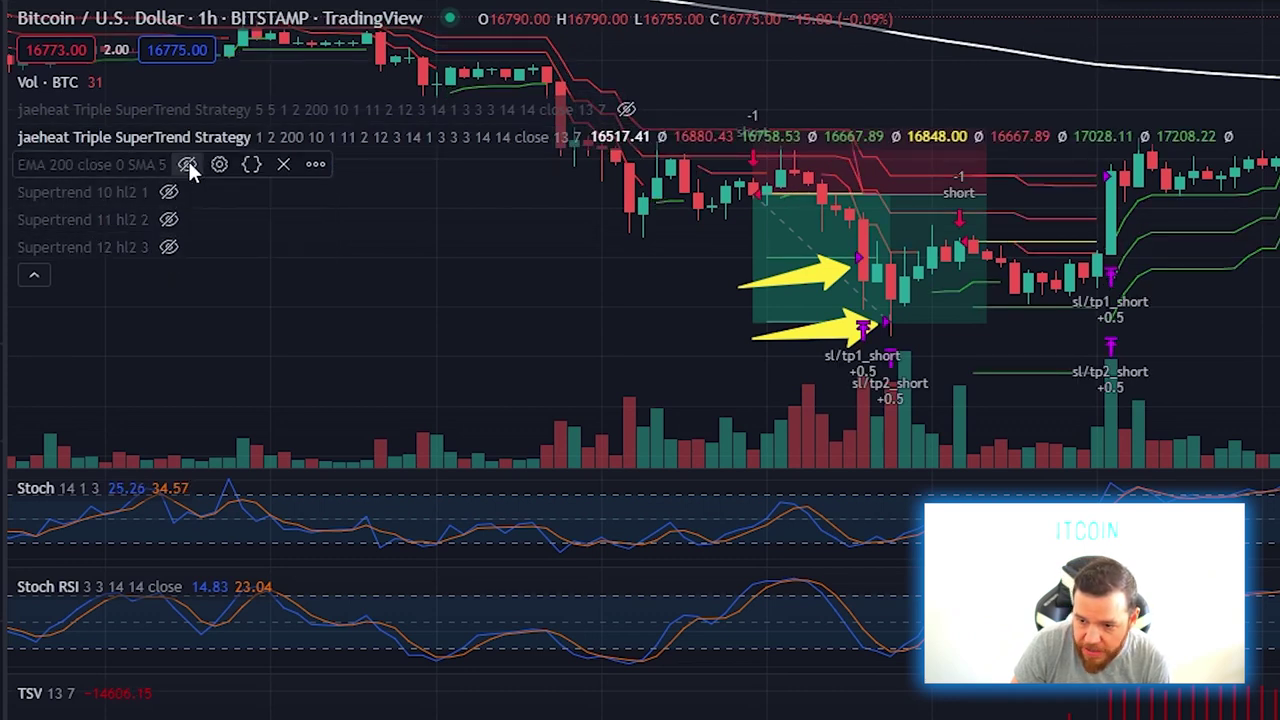
left_click(33, 274)
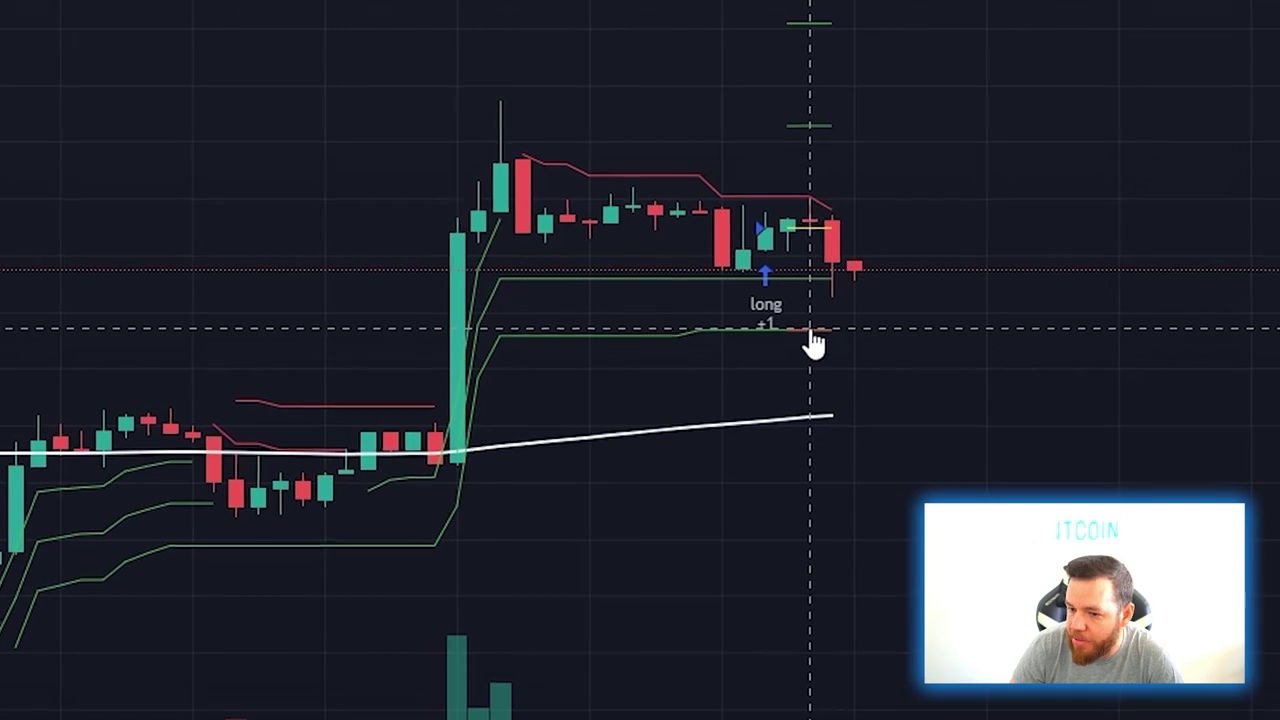
Place a long position at the strategy's long signal and drag its profit target lower
left_click(815, 340)
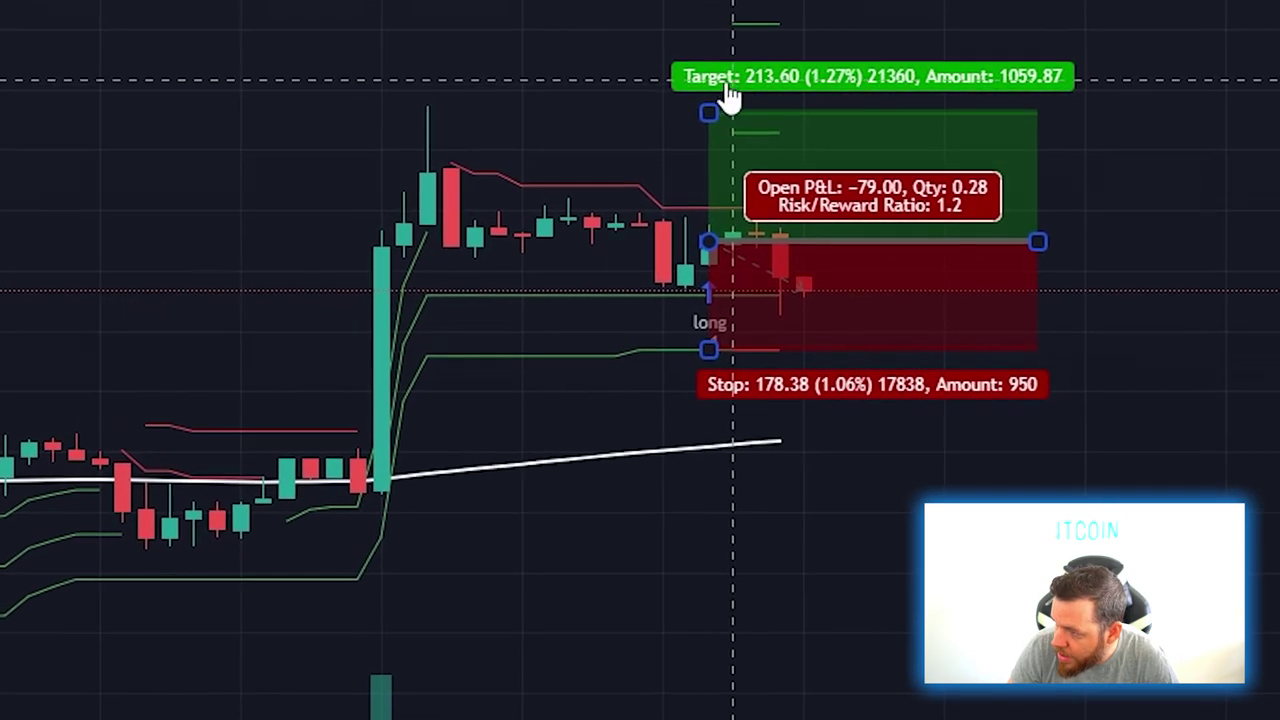
left_click_drag(700, 110, 662, 138)
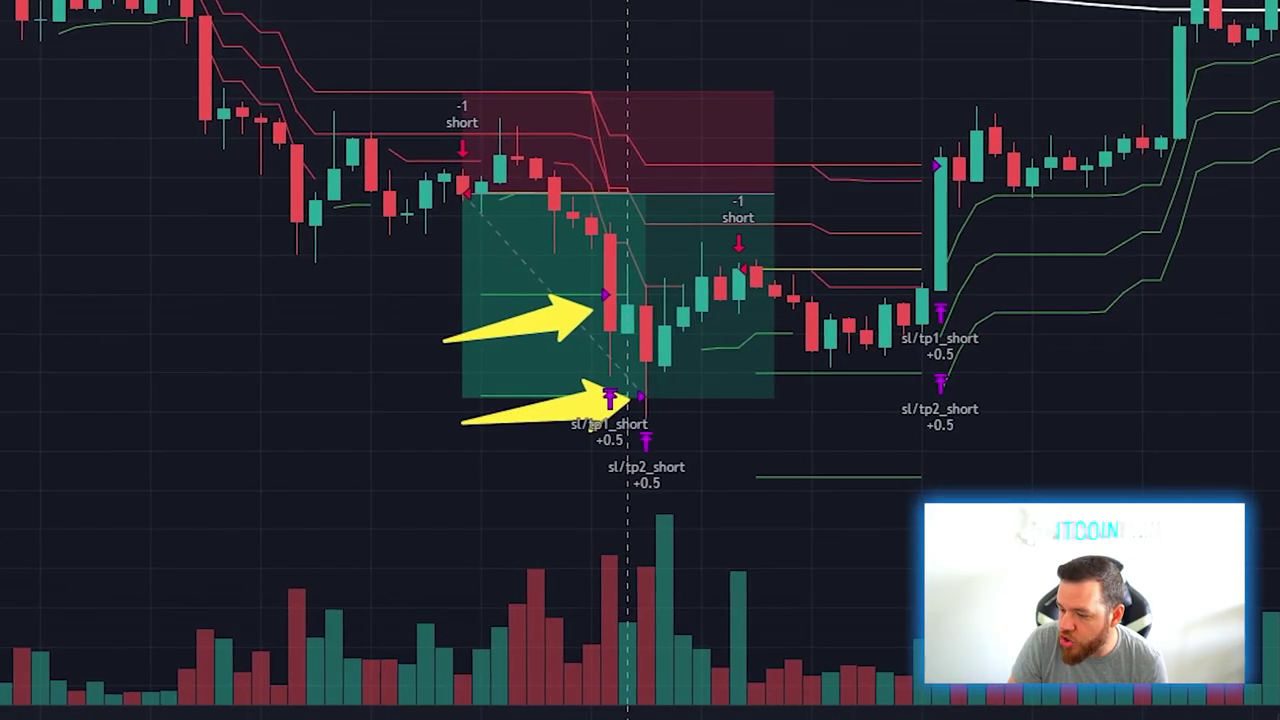
Scroll back to the long trade stopped out at 248.95 and select its lower yellow arrow
scroll(178, 135, "up", 2)
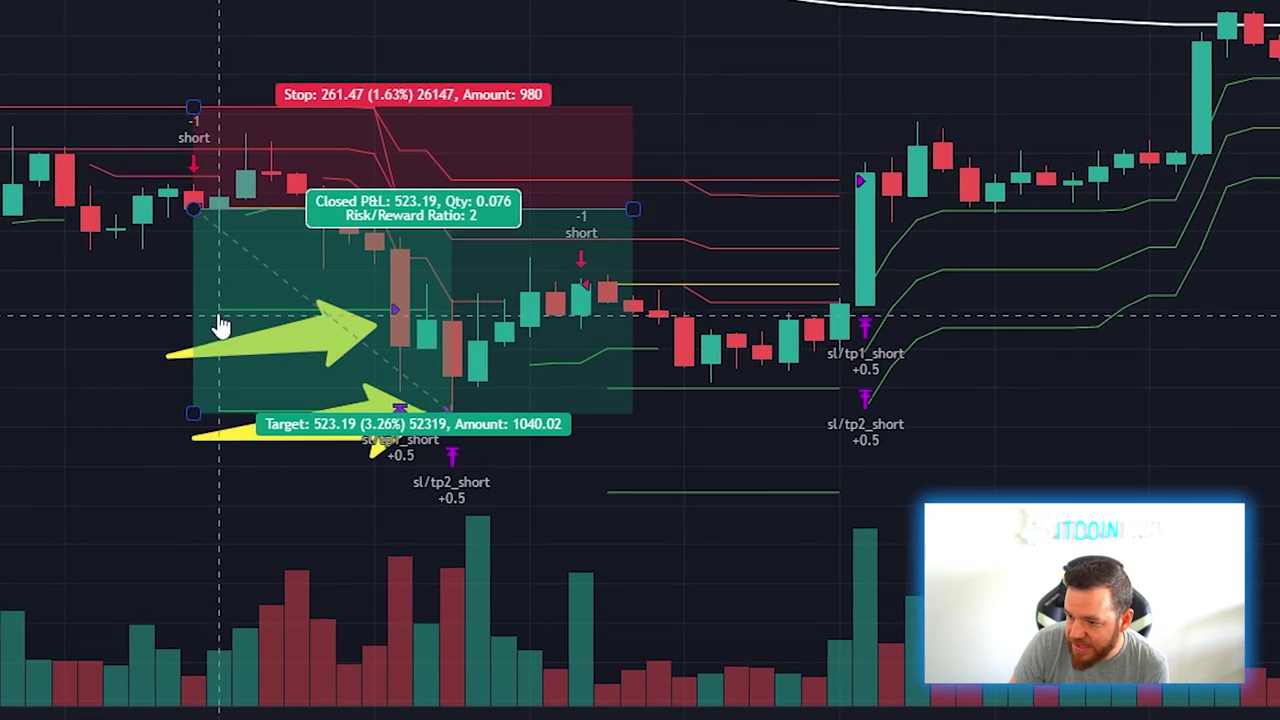
left_click(386, 452)
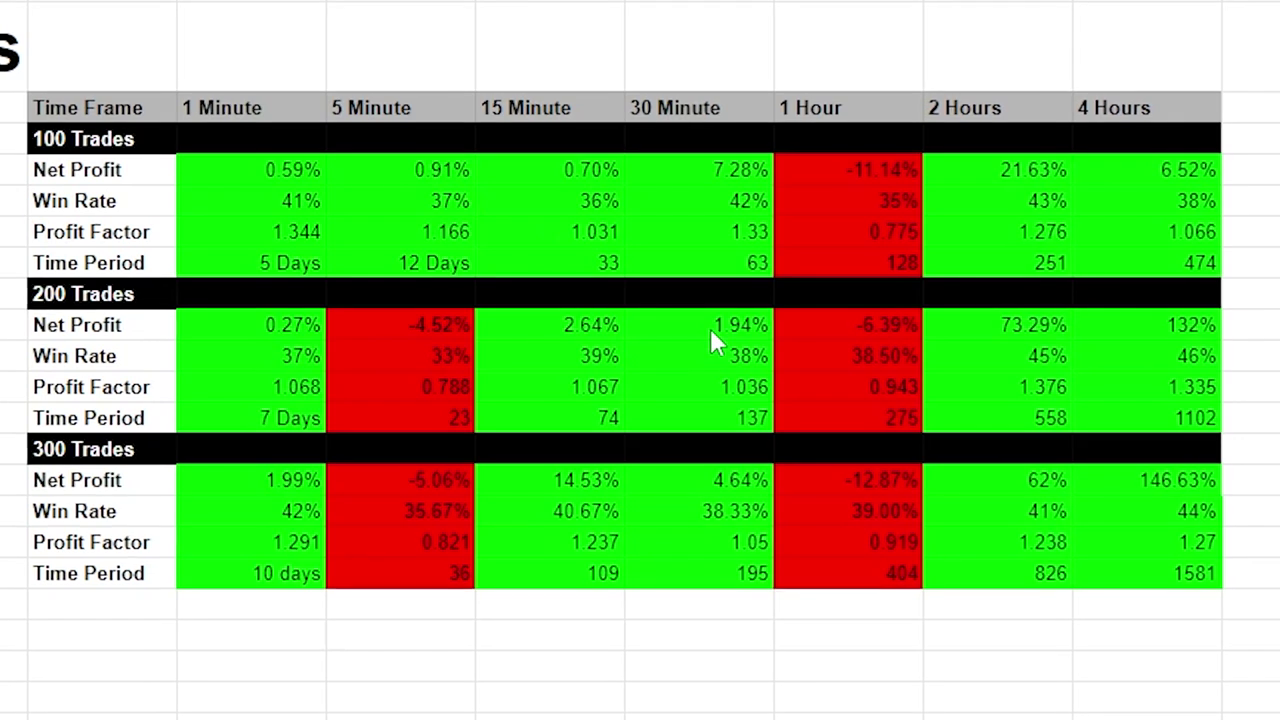
left_click(1166, 112)
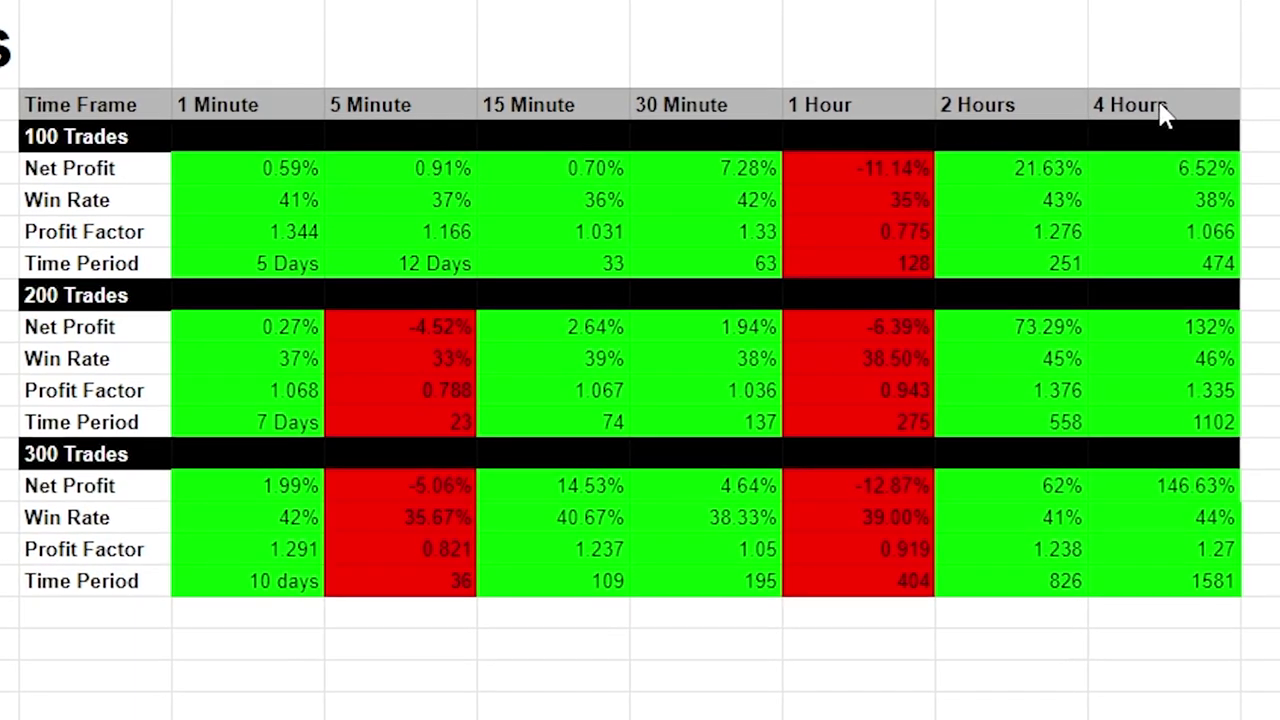
left_click_drag(1166, 114, 1214, 583)
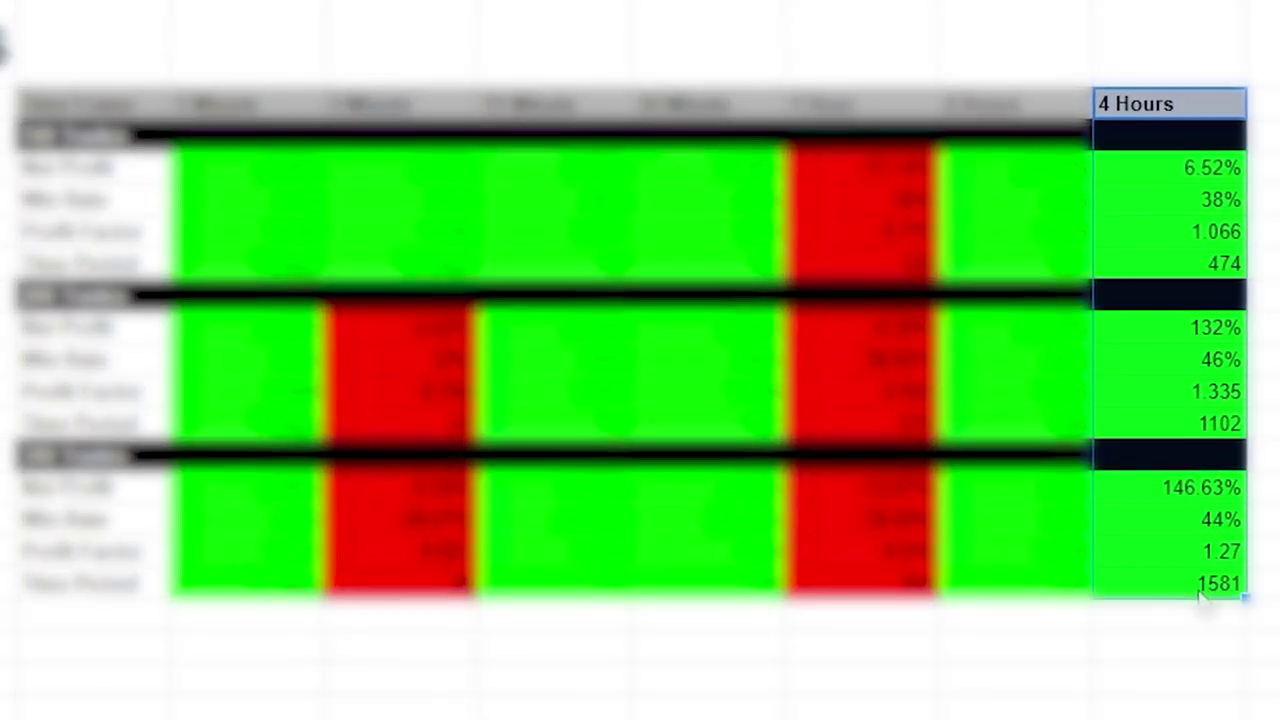
left_click(1205, 489)
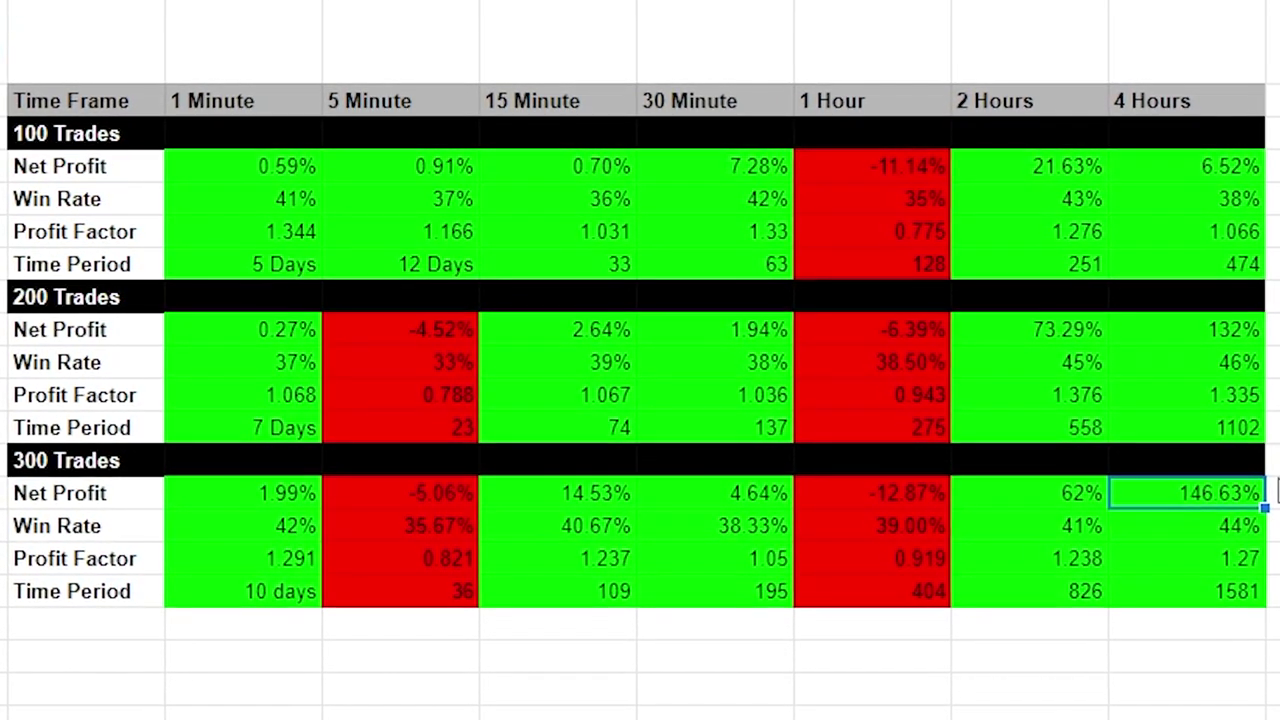
key("Down")
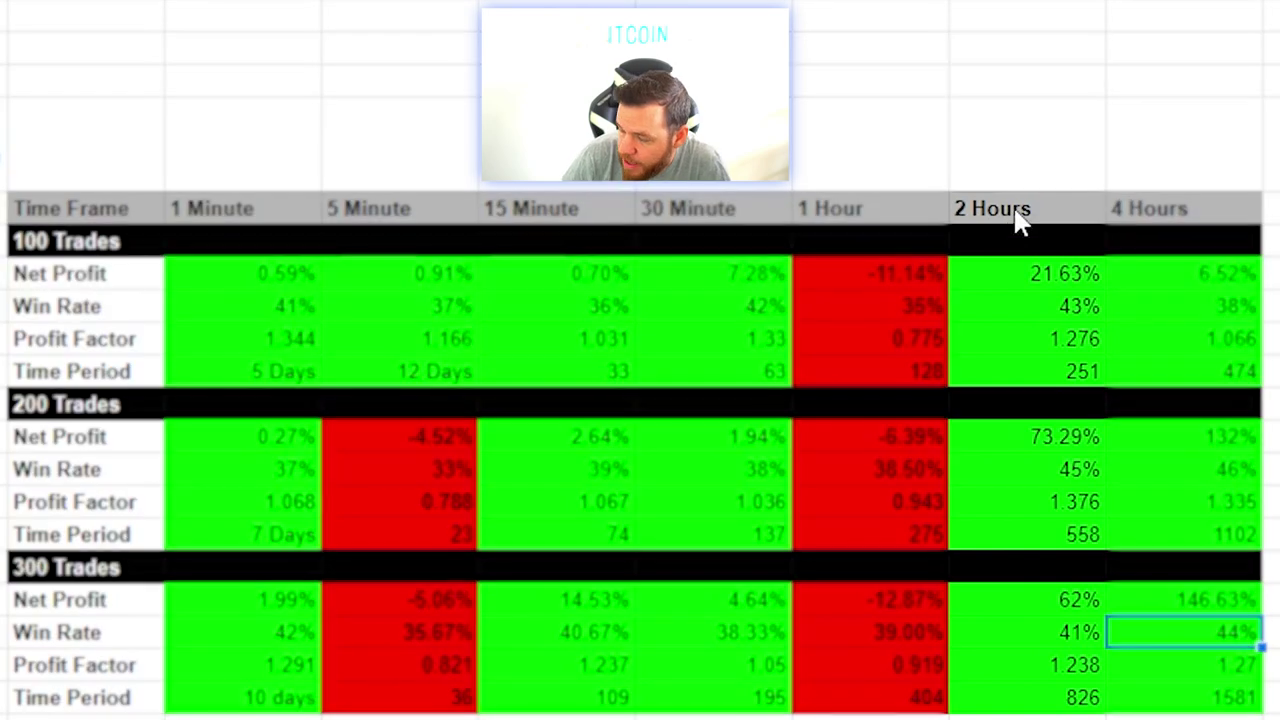
left_click(1014, 208)
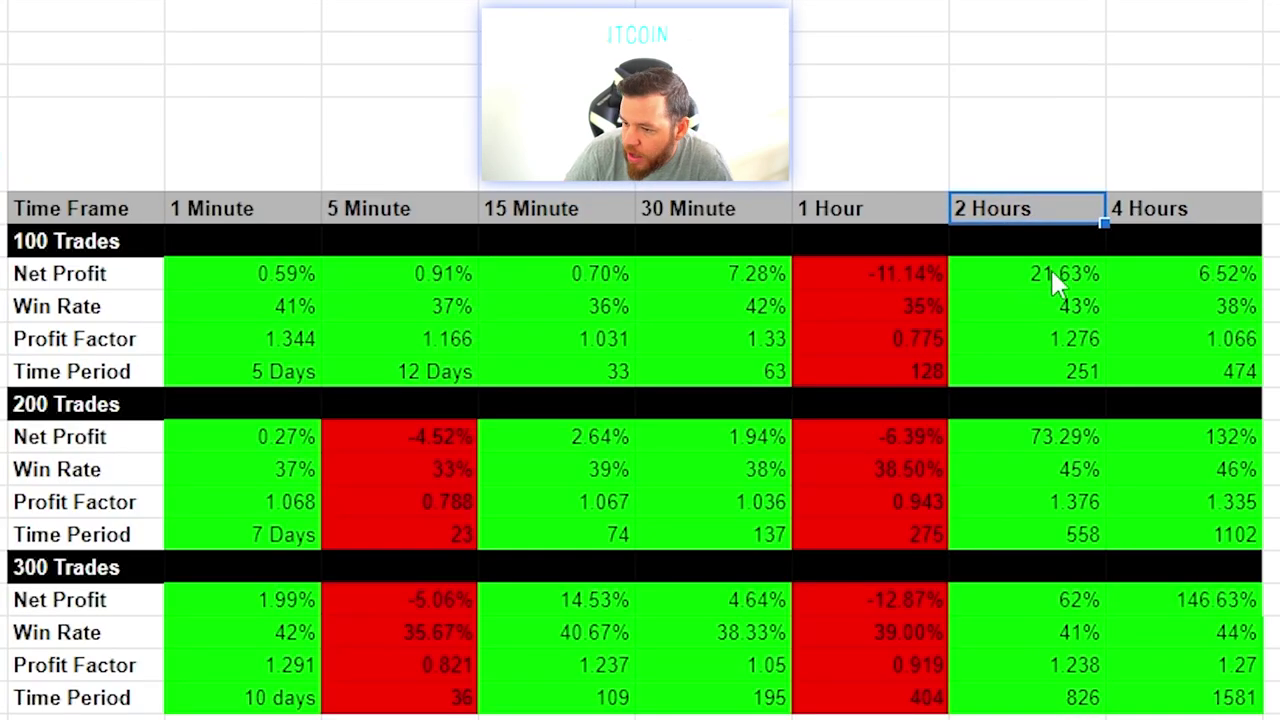
left_click(1050, 268)
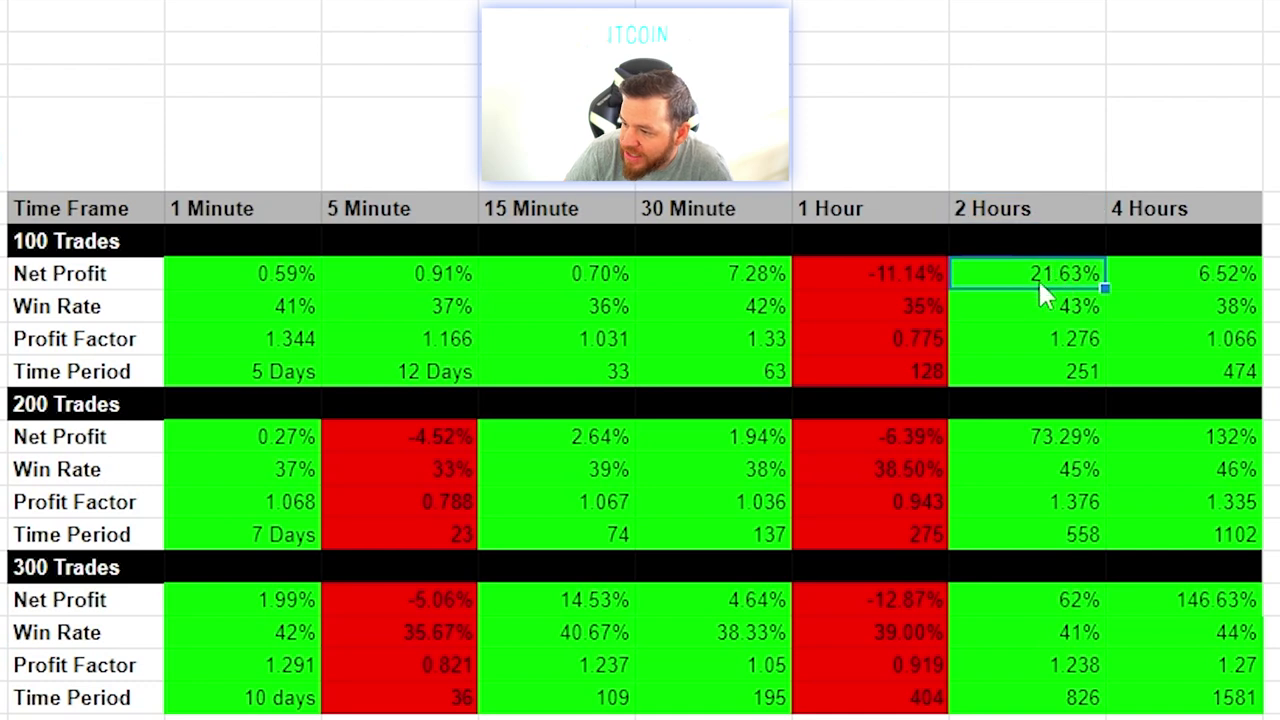
left_click(1069, 445)
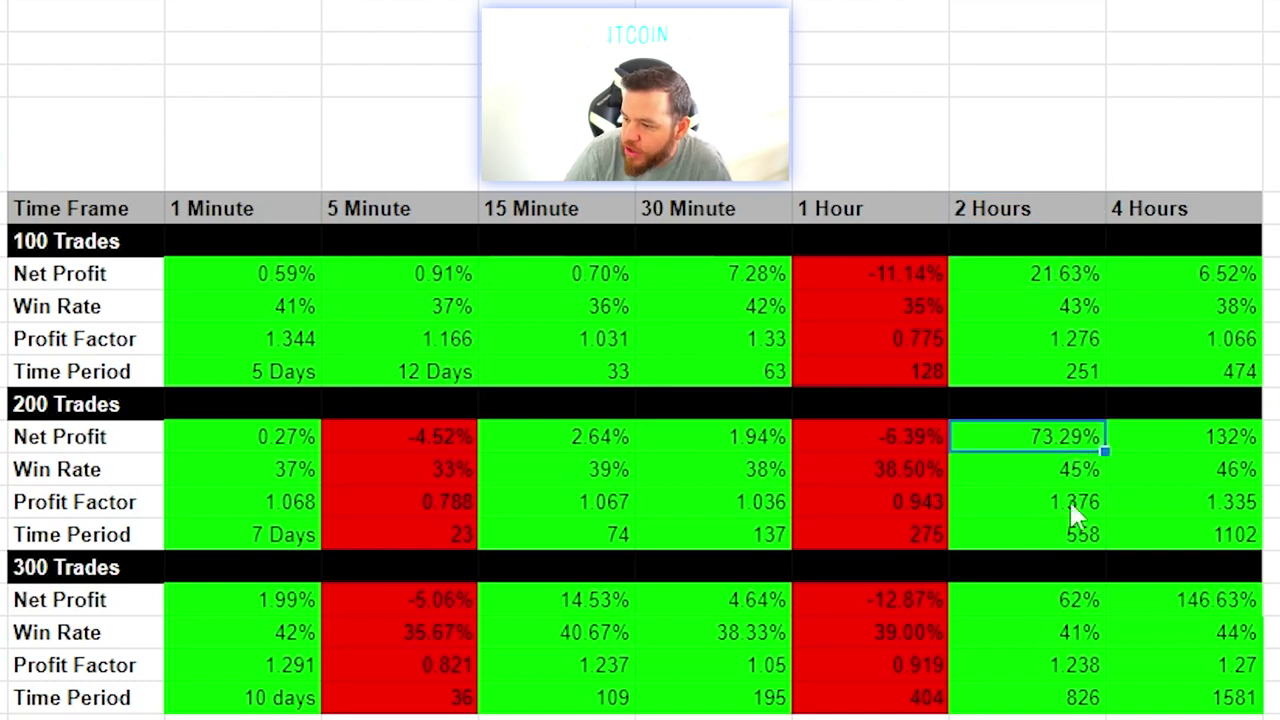
left_click(1061, 602)
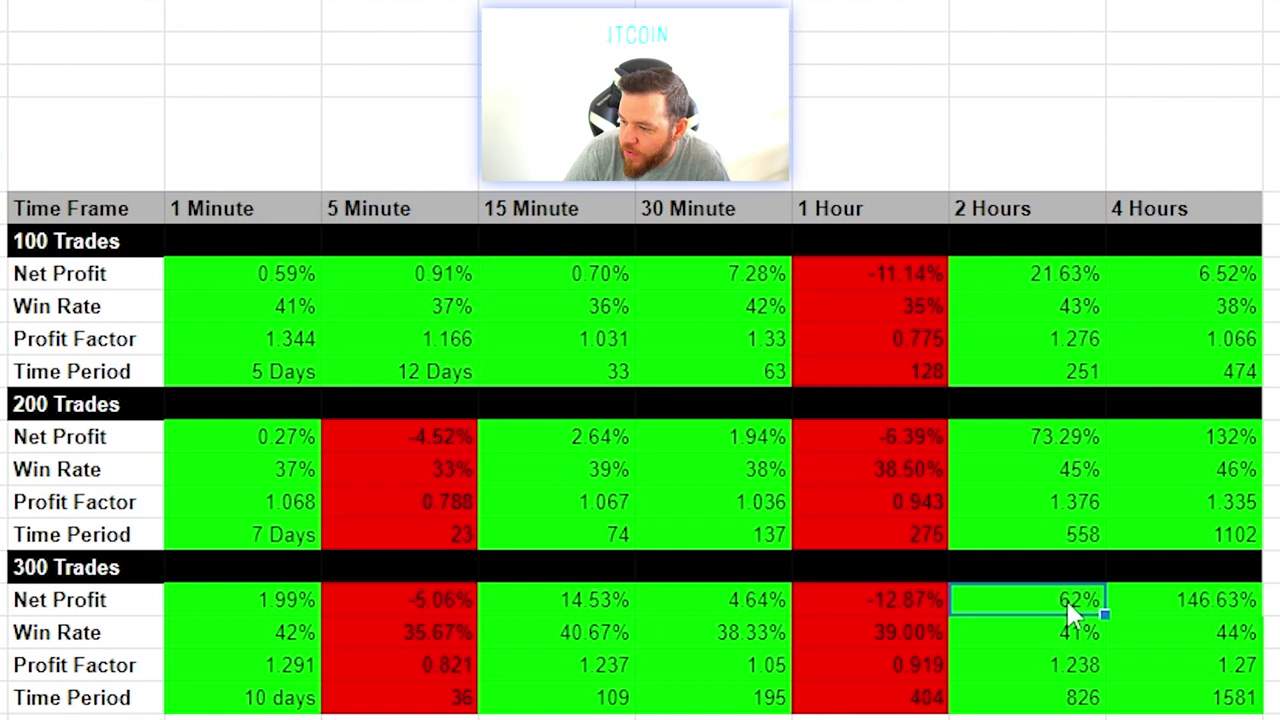
left_click(1060, 633)
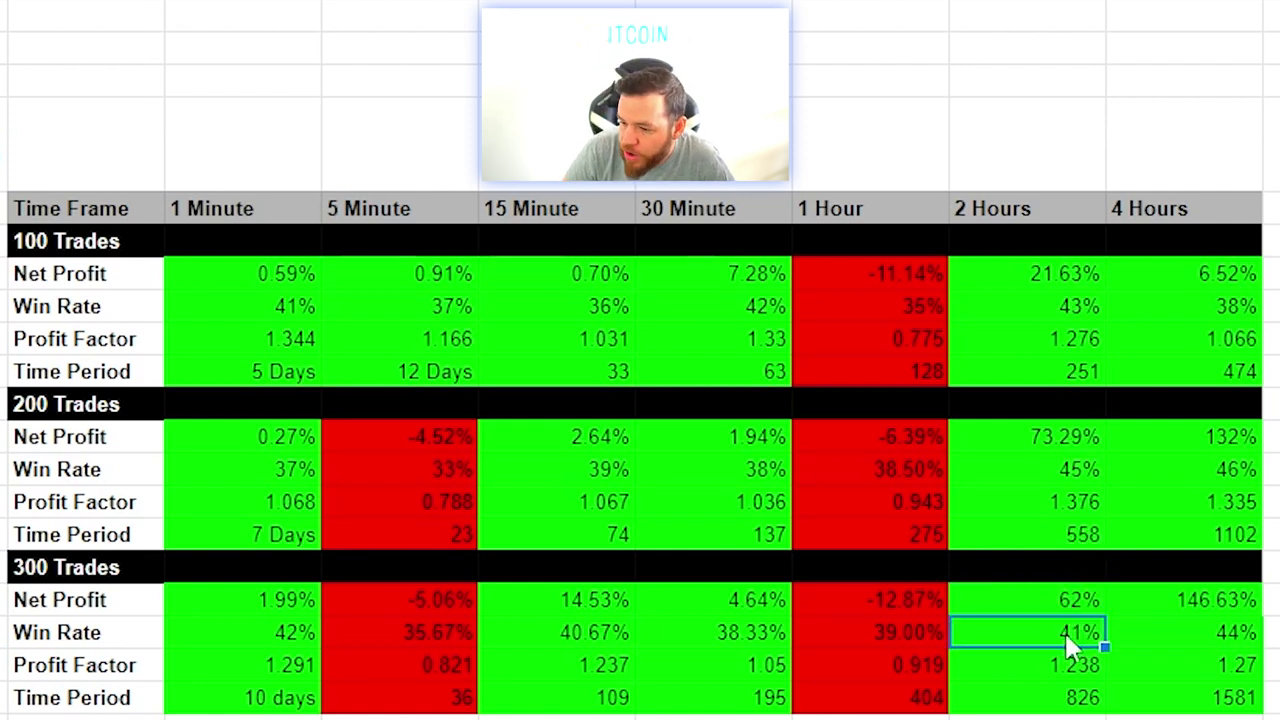